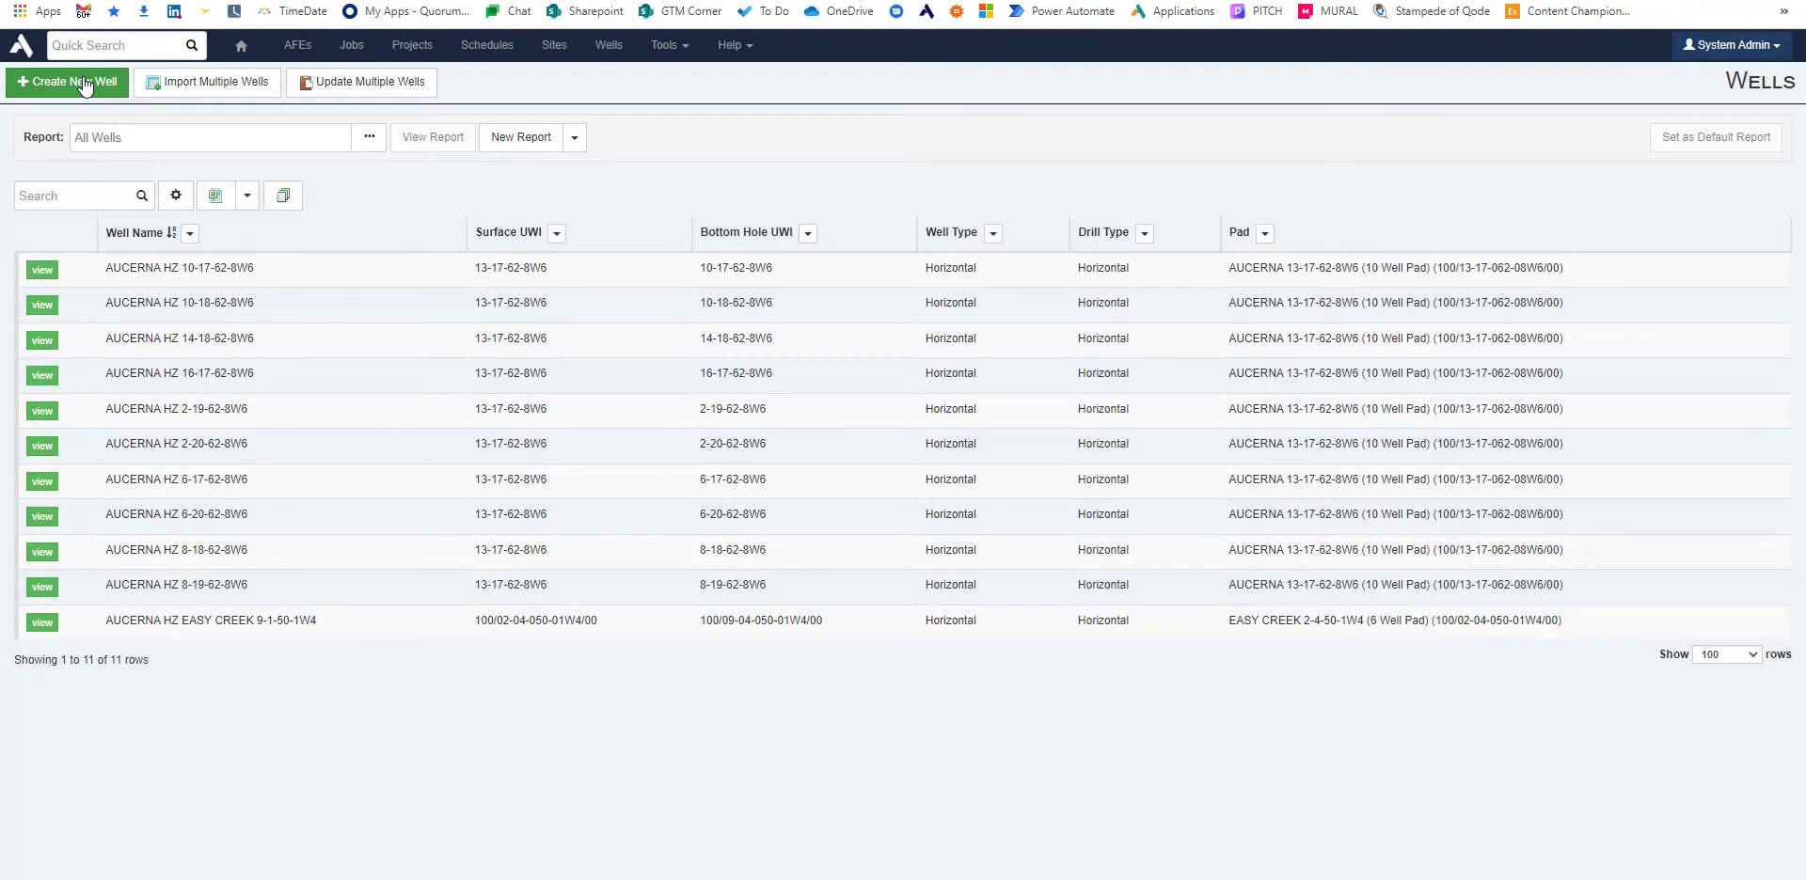
Step: Create a new well record with the well name New Well and save it
{"action": "left_click", "coordinate": [85, 83]}
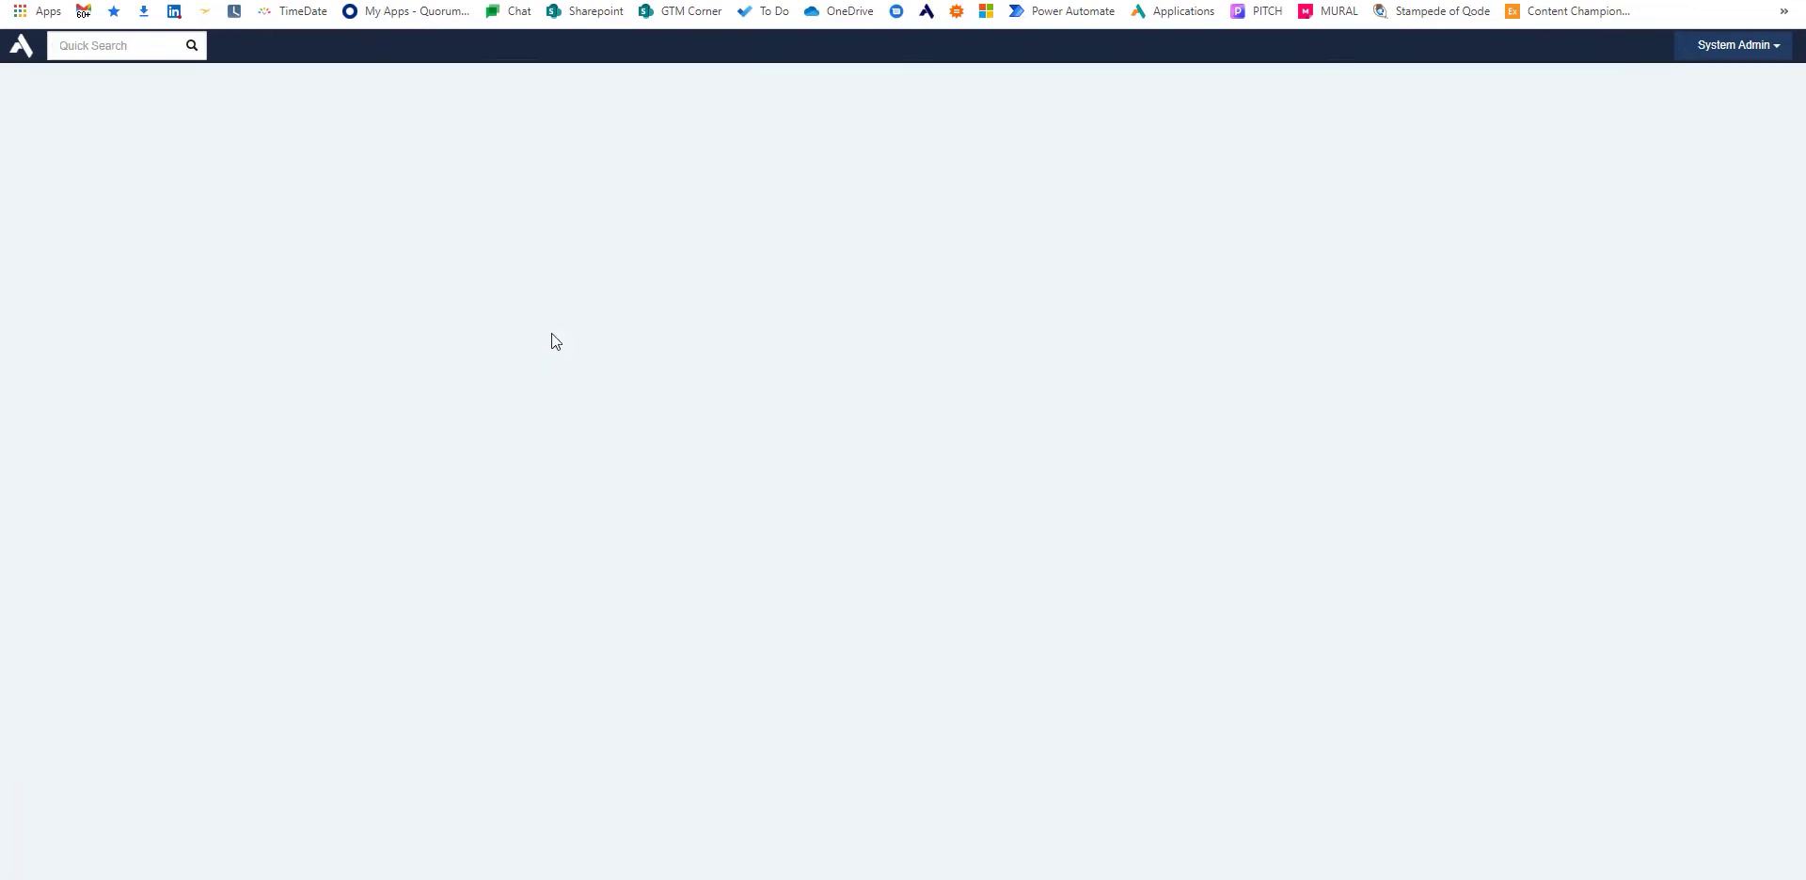
{"action": "left_click", "coordinate": [661, 281]}
{"action": "type", "text": "NEw"}
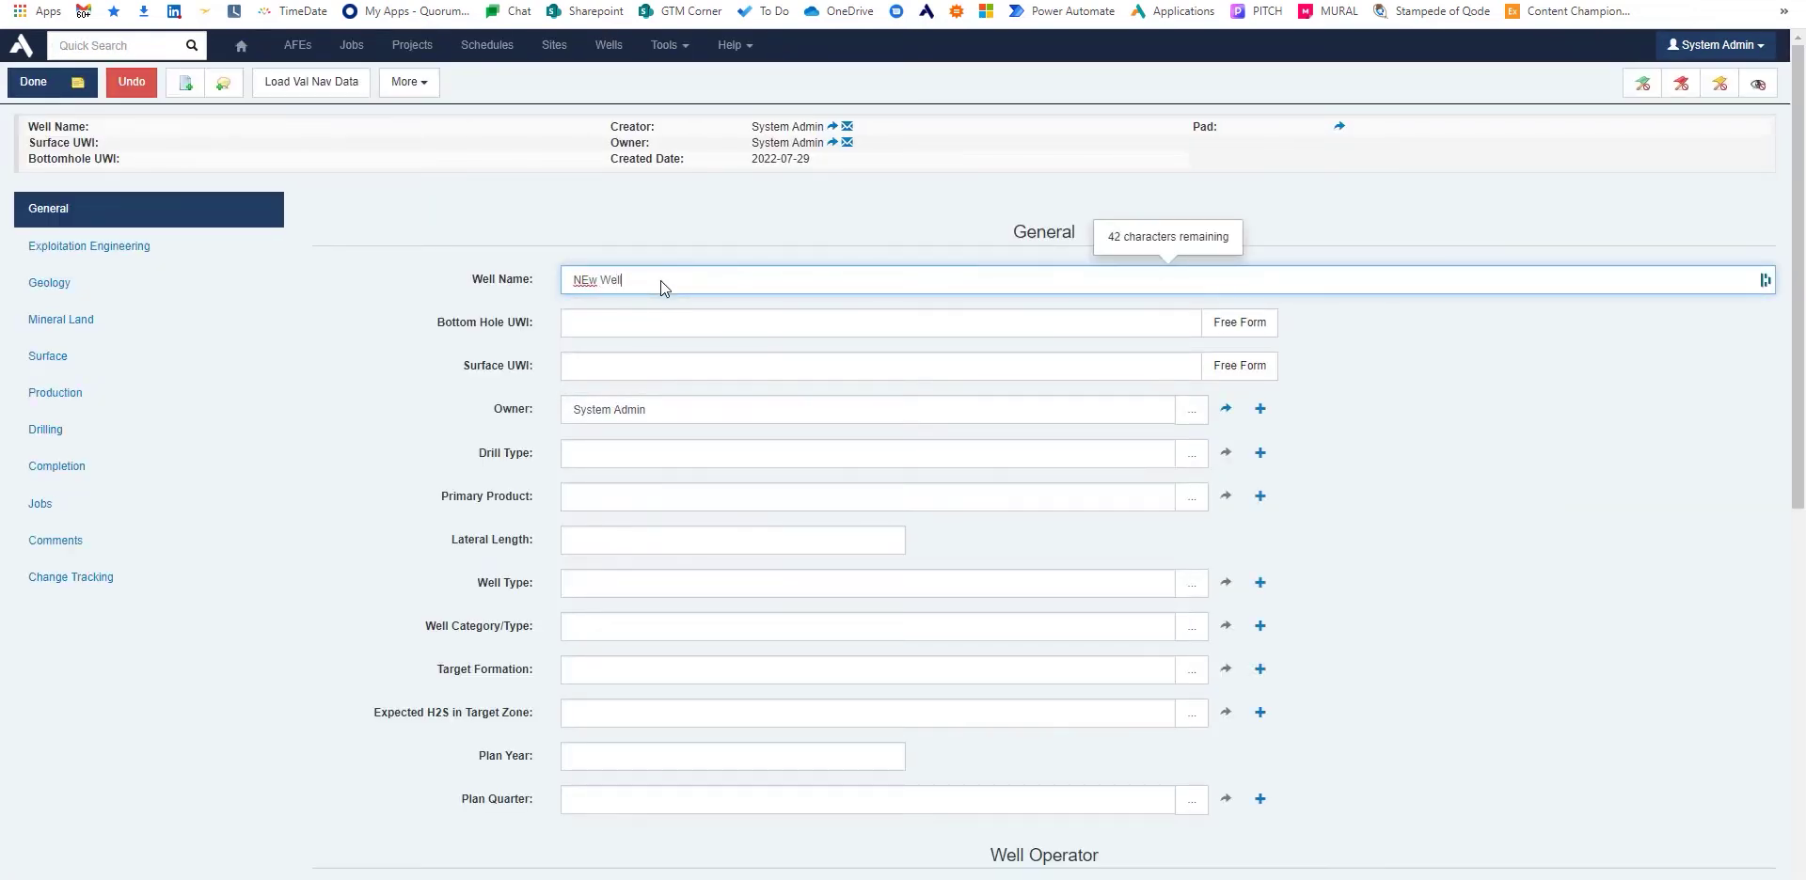
{"action": "type", "text": " Well"}
{"action": "left_click", "coordinate": [589, 281]}
{"action": "key", "text": "BackSpace"}
{"action": "type", "text": "e"}
{"action": "left_click", "coordinate": [33, 83]}
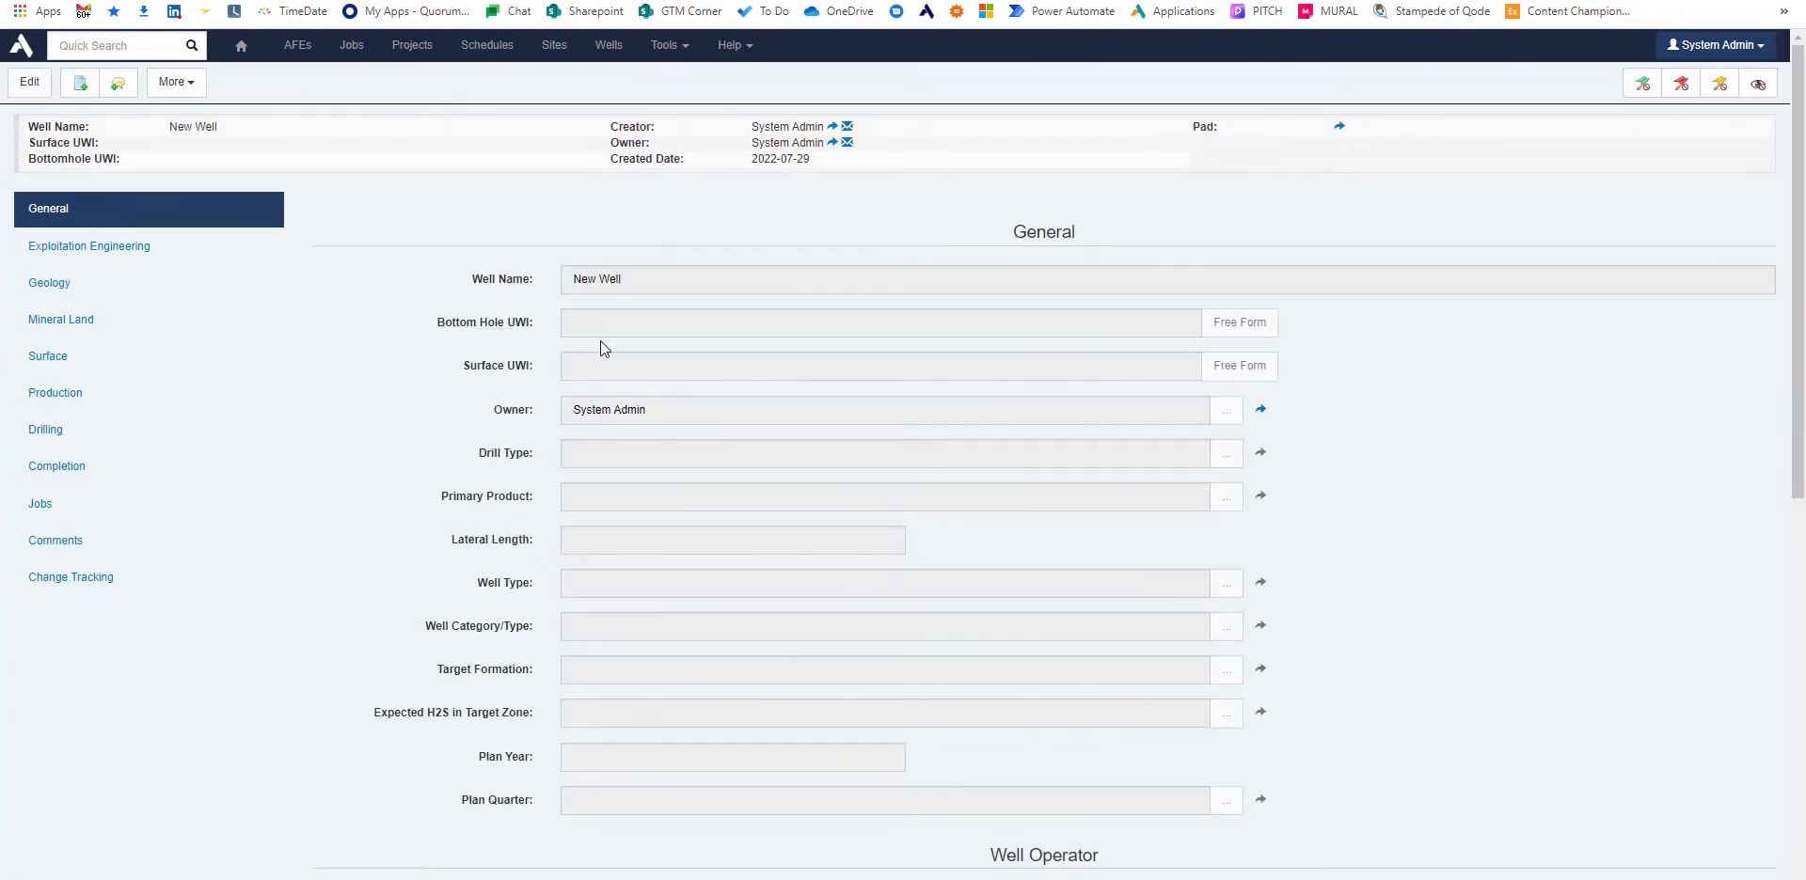
Step: Review the new well's remaining General fields, and switch to Val Nav to examine the Well Info and Custom Fields columns
{"action": "scroll", "coordinate": [693, 625], "scroll_direction": "down", "scroll_amount": 5}
{"action": "scroll", "coordinate": [692, 619], "scroll_direction": "down", "scroll_amount": 3}
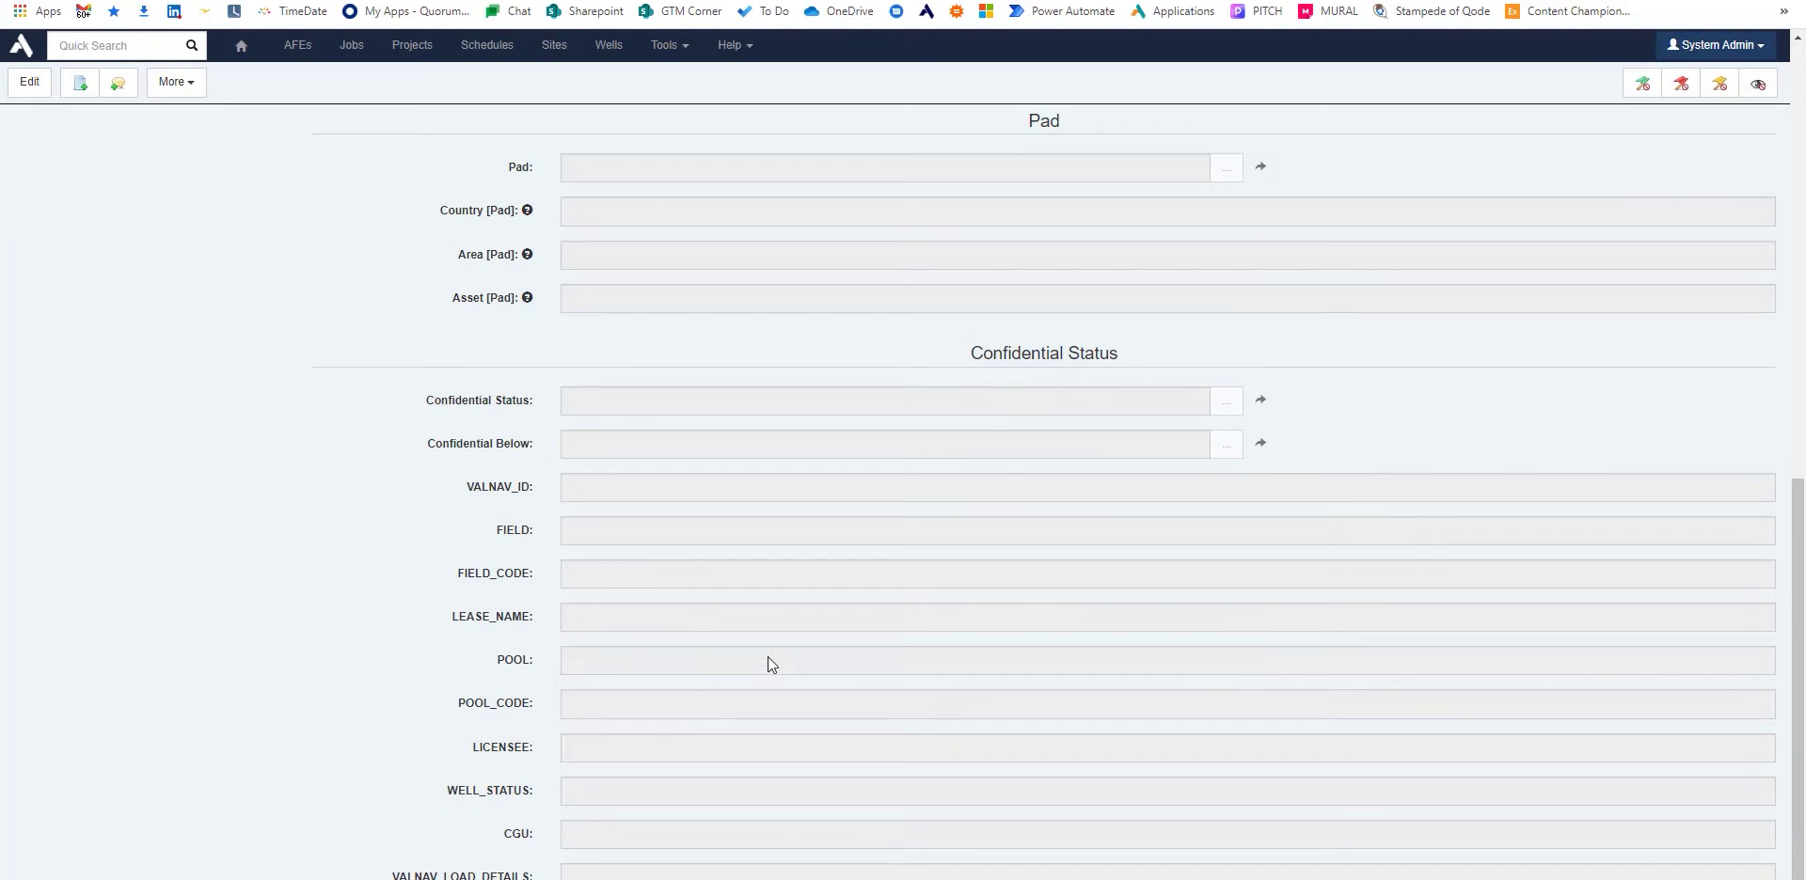
{"action": "key", "text": "alt+Tab"}
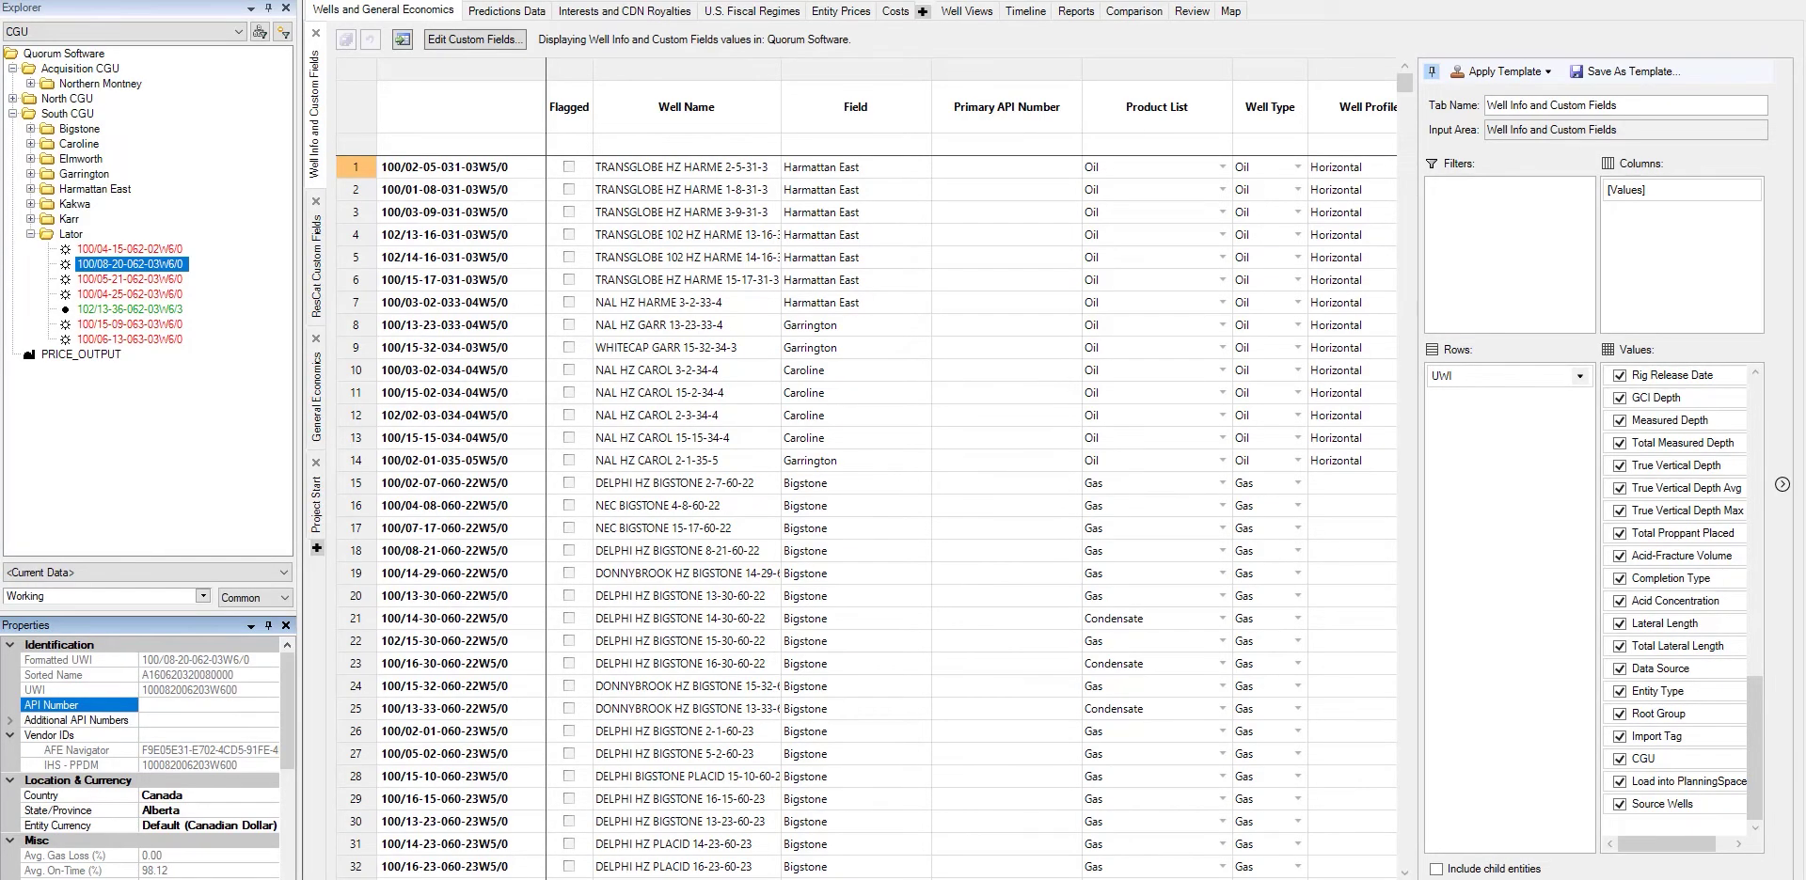
{"action": "scroll", "coordinate": [972, 471], "scroll_direction": "right", "scroll_amount": 5}
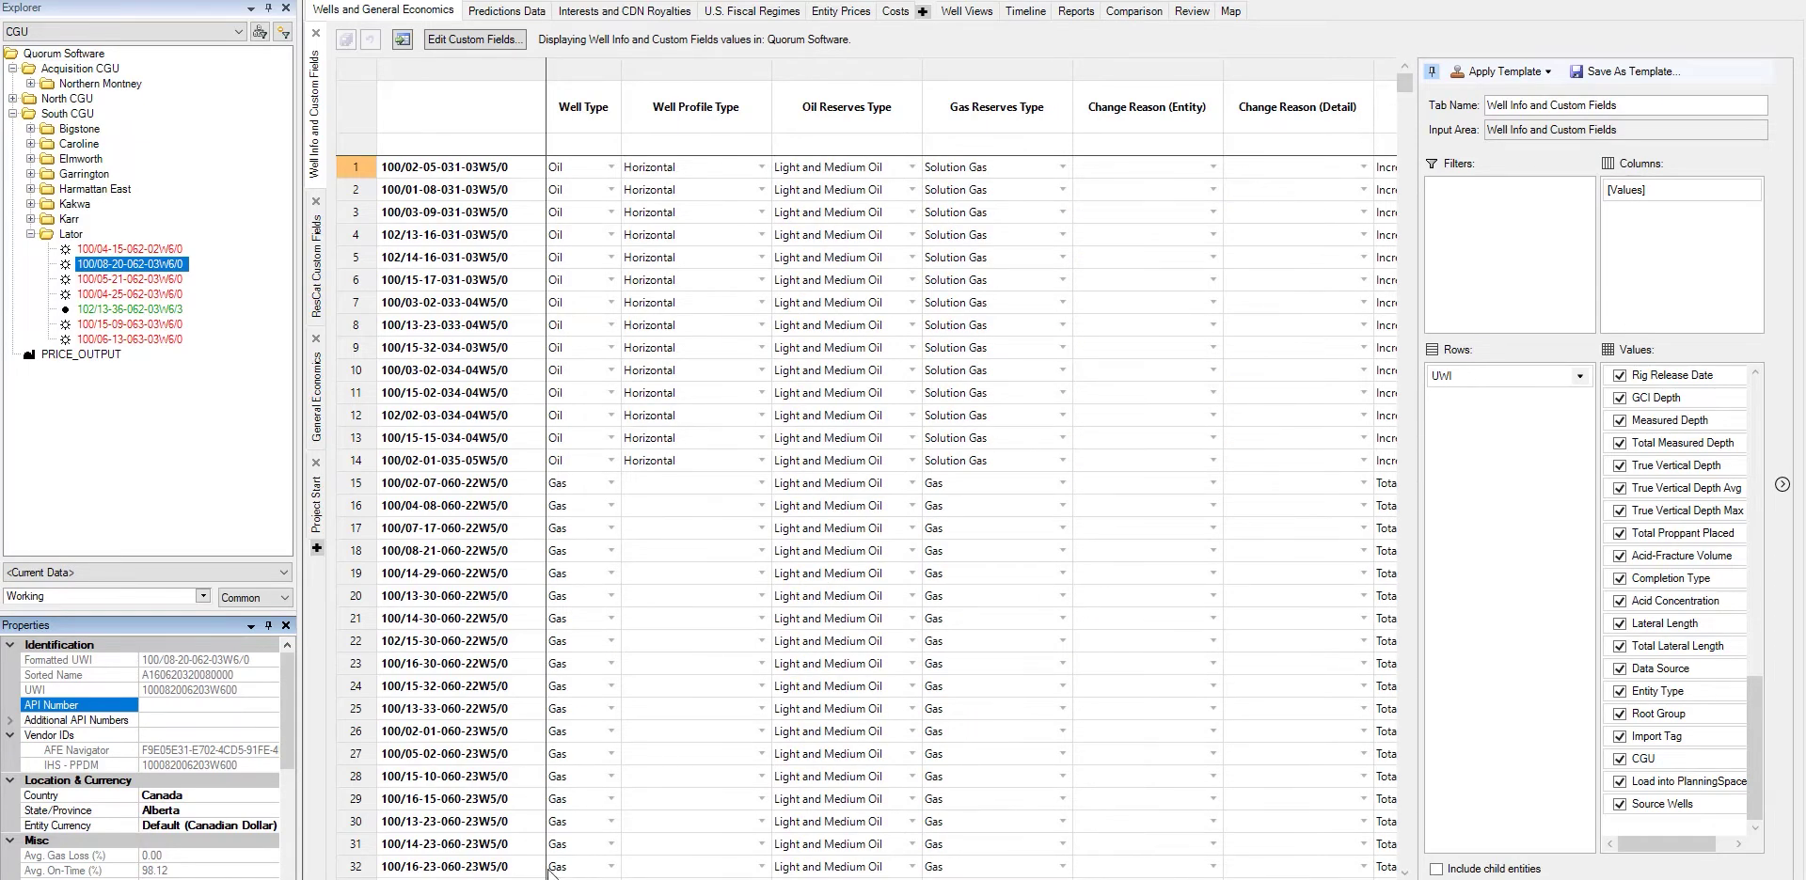
{"action": "scroll", "coordinate": [972, 471], "scroll_direction": "right", "scroll_amount": 15}
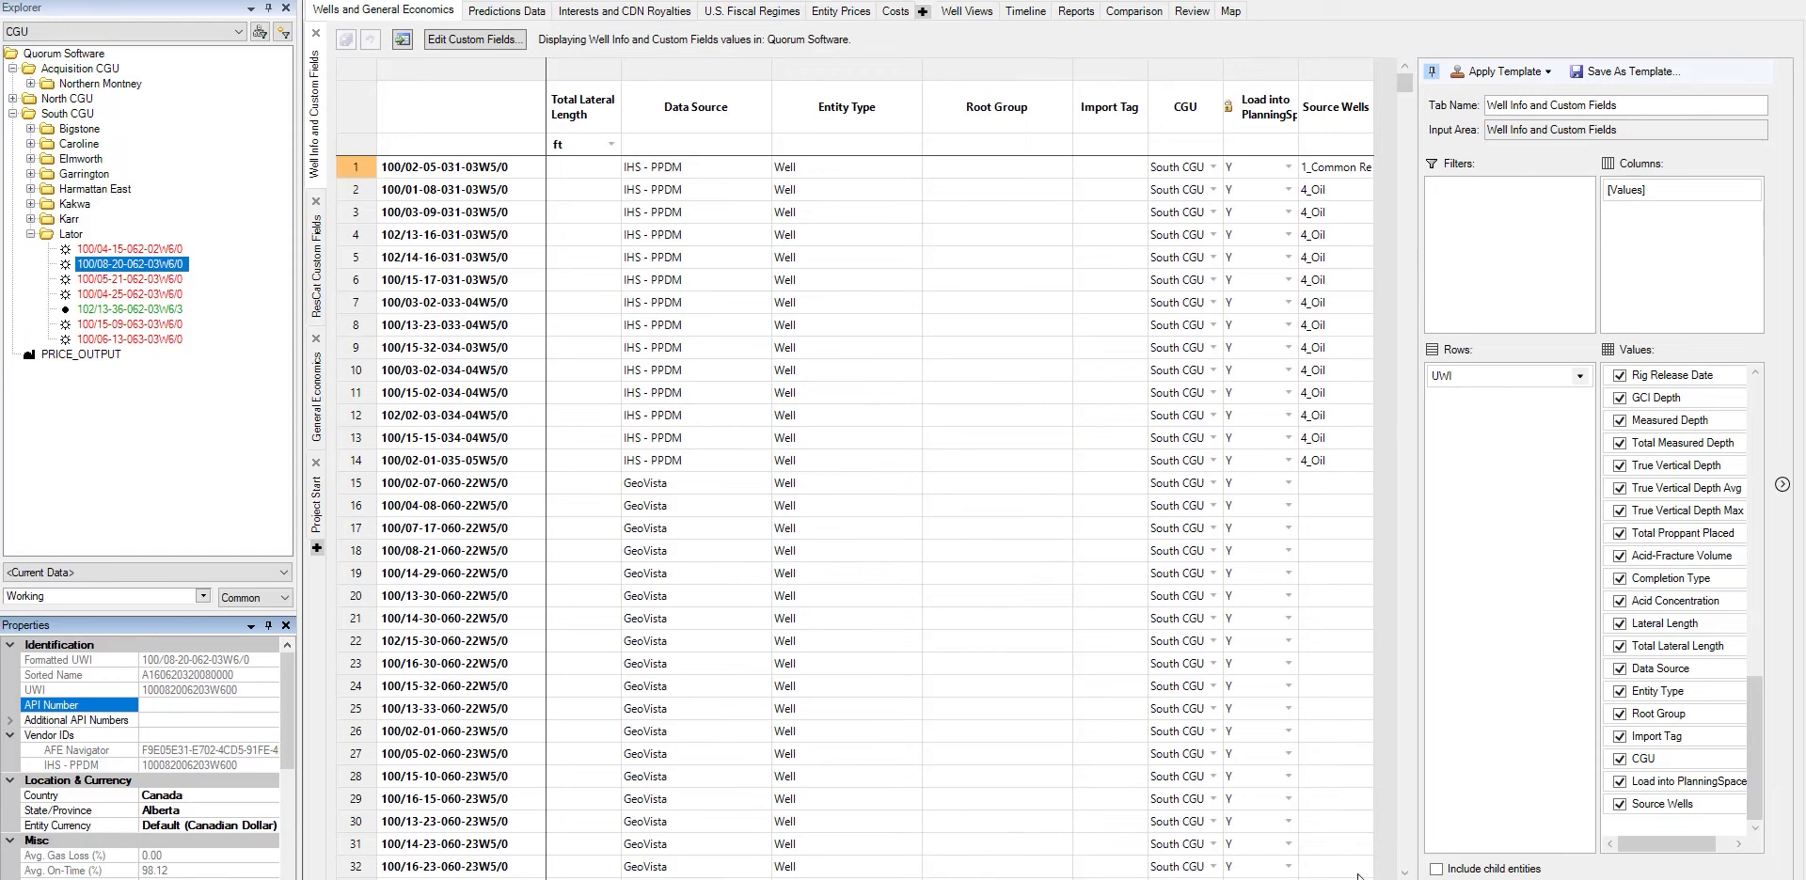
{"action": "scroll", "coordinate": [1166, 668], "scroll_direction": "left", "scroll_amount": 3}
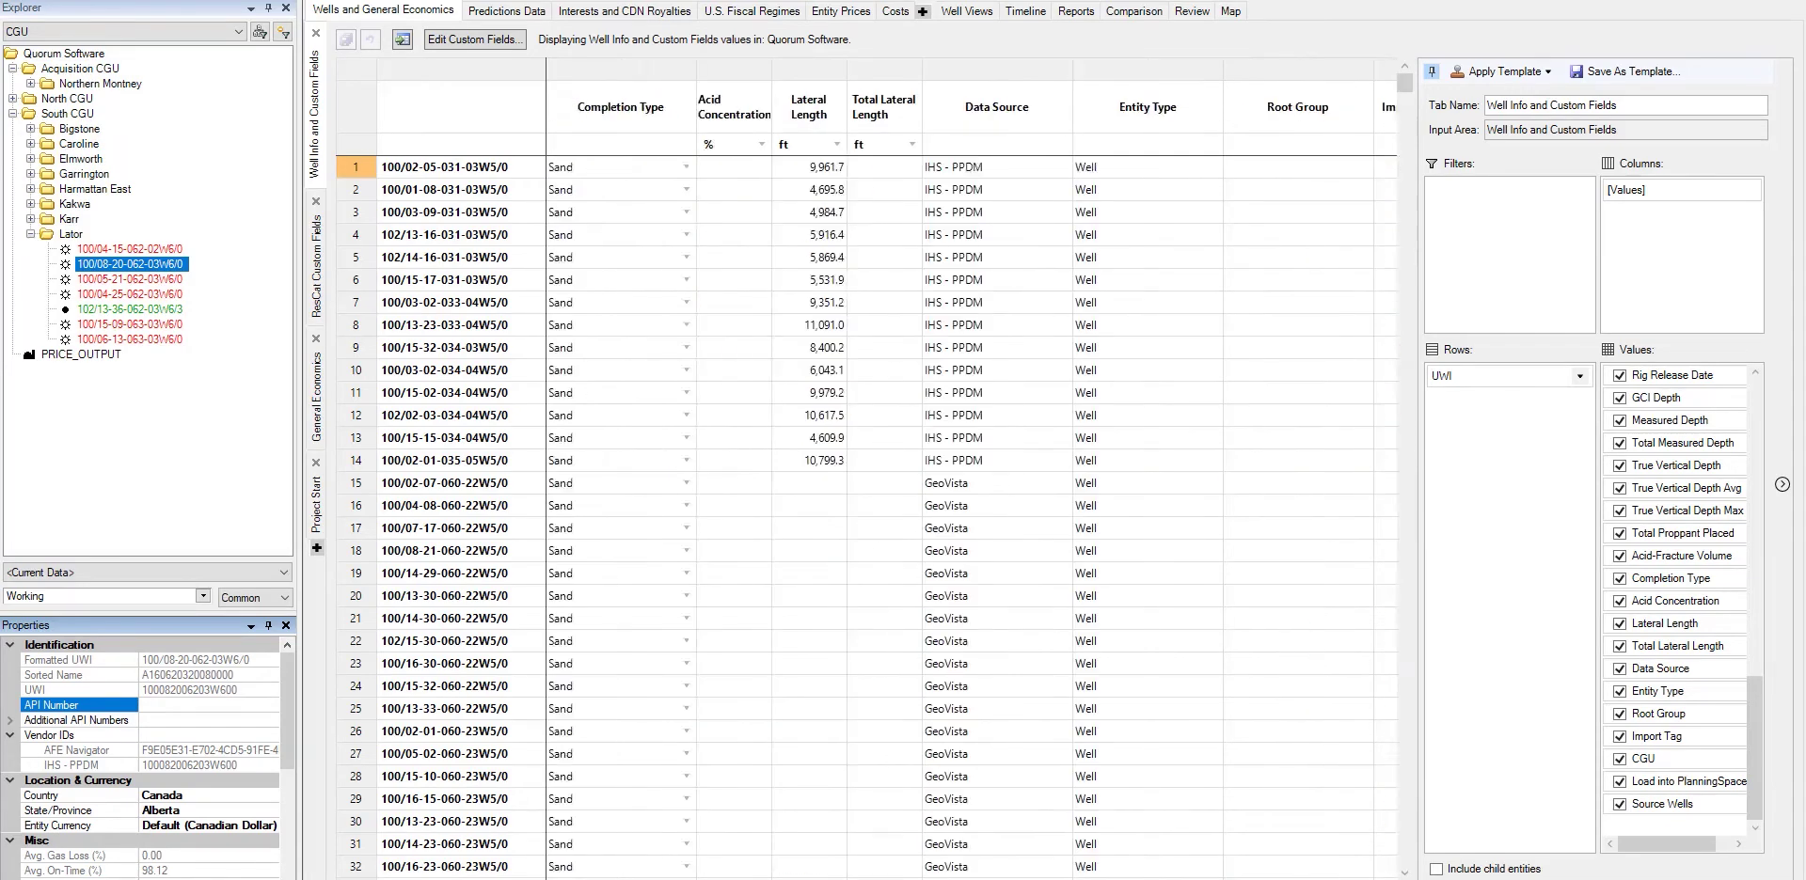
{"action": "scroll", "coordinate": [978, 480], "scroll_direction": "left", "scroll_amount": 13}
{"action": "scroll", "coordinate": [752, 102], "scroll_direction": "left", "scroll_amount": 15}
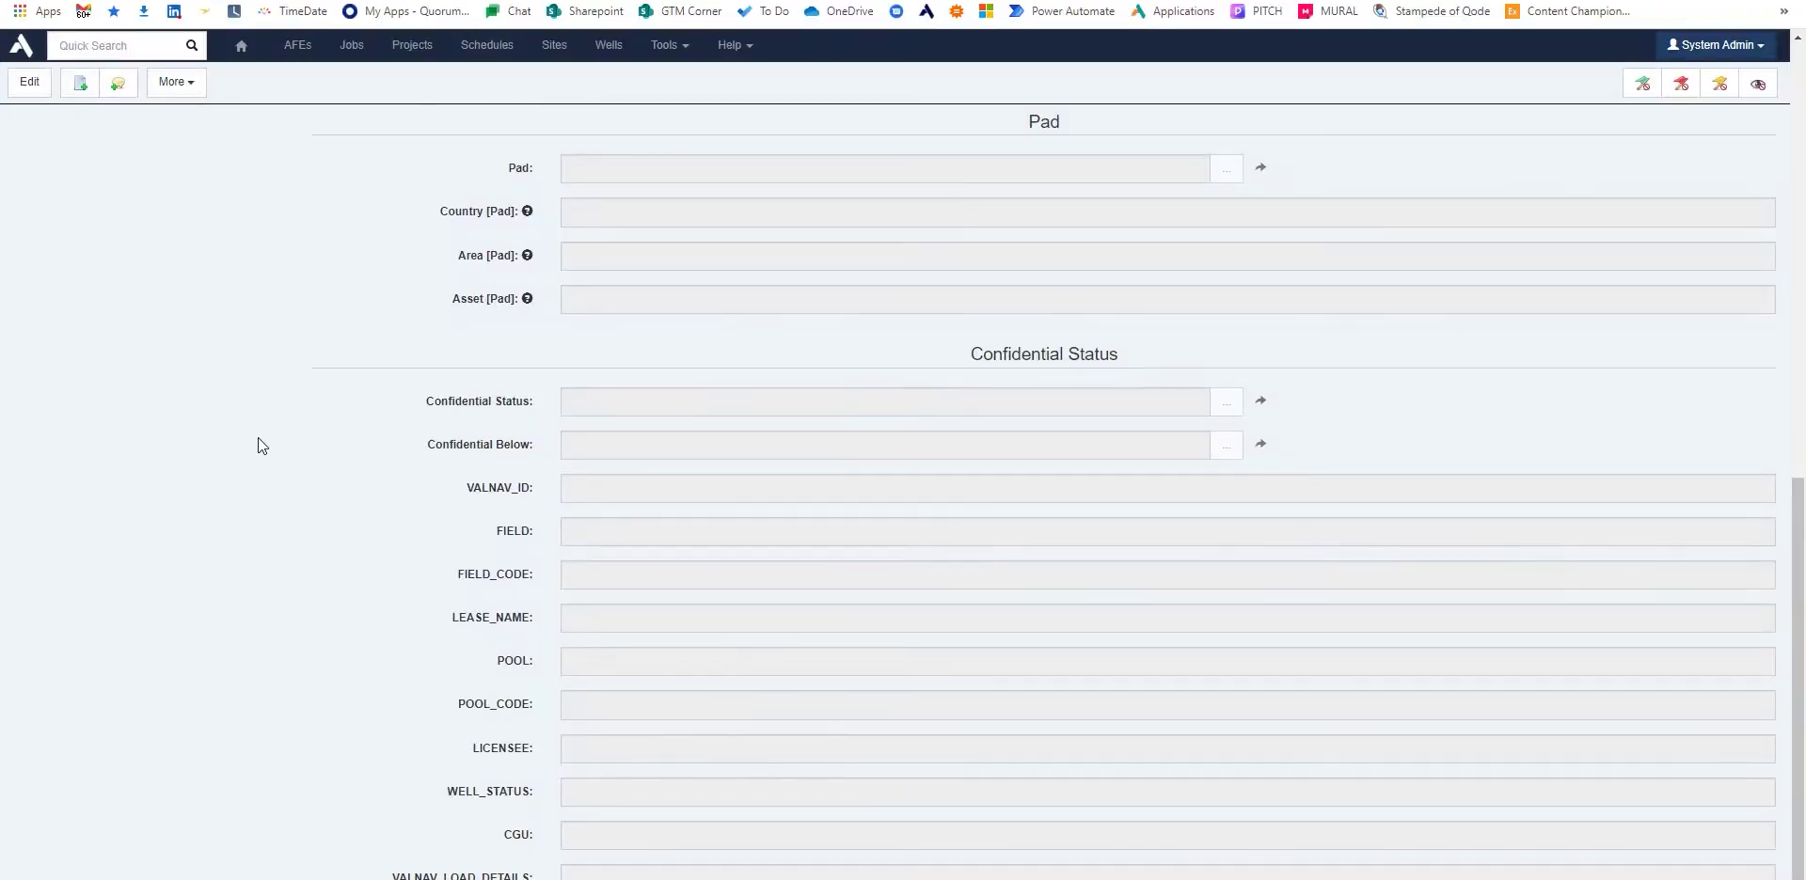
Step: Switch back to the New Well record in AFE Navigator, start editing it and open the Val Nav data records for loading
{"action": "scroll", "coordinate": [257, 435], "scroll_direction": "up", "scroll_amount": 15}
{"action": "left_click", "coordinate": [26, 87]}
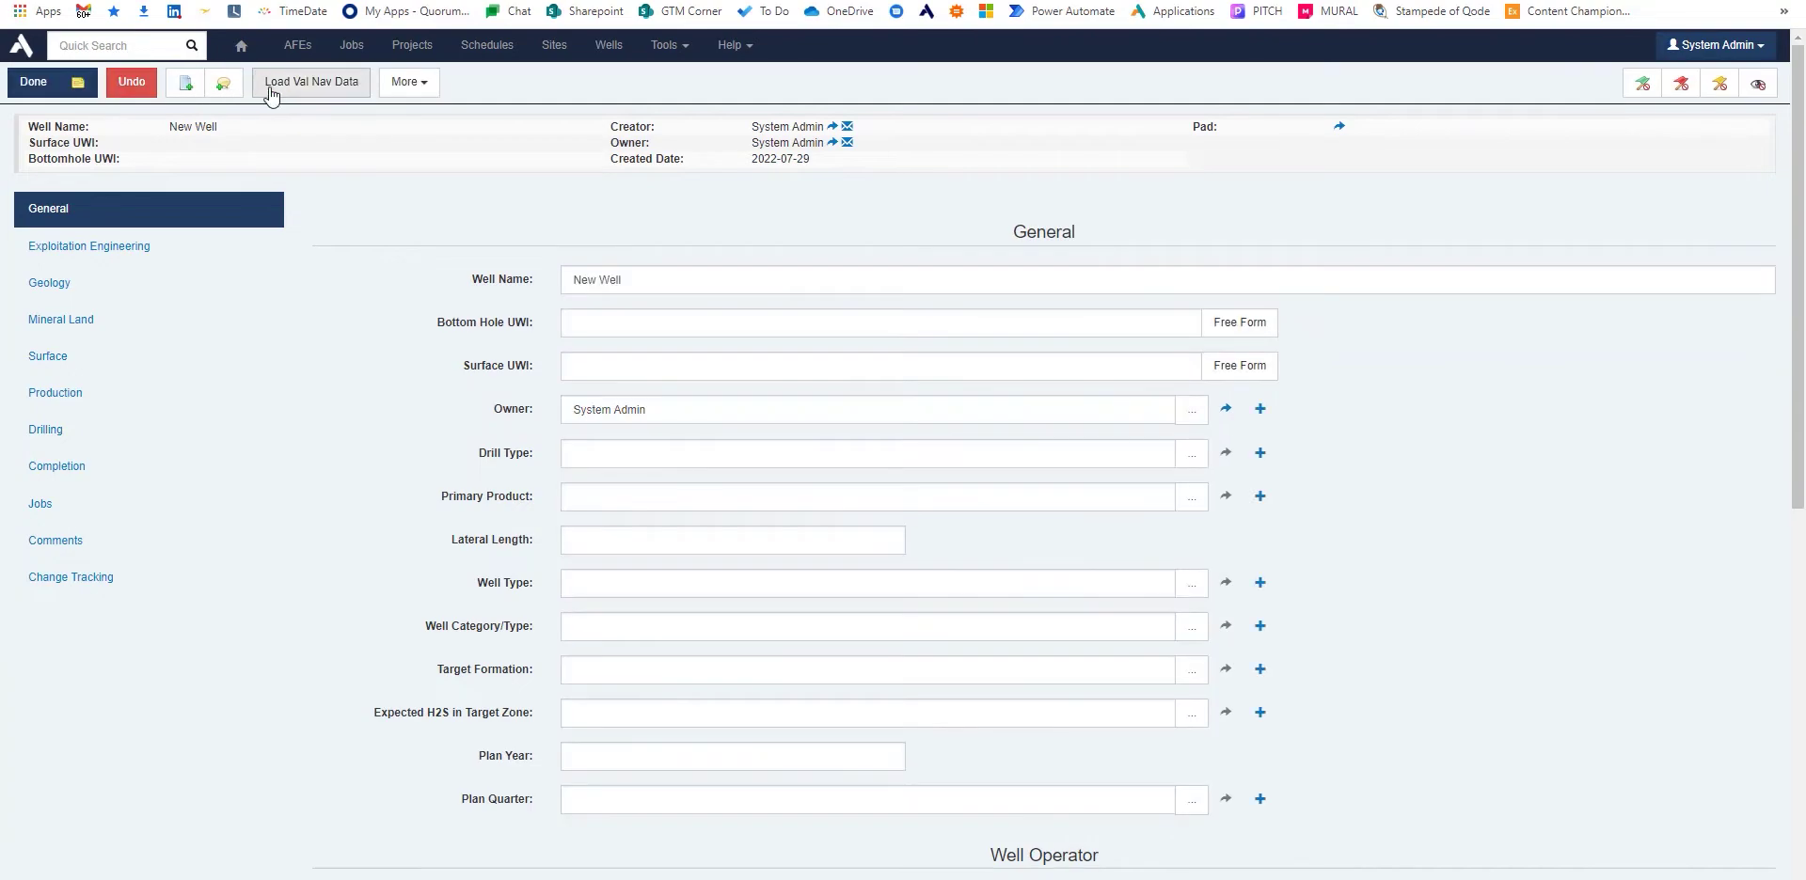
{"action": "left_click", "coordinate": [307, 87]}
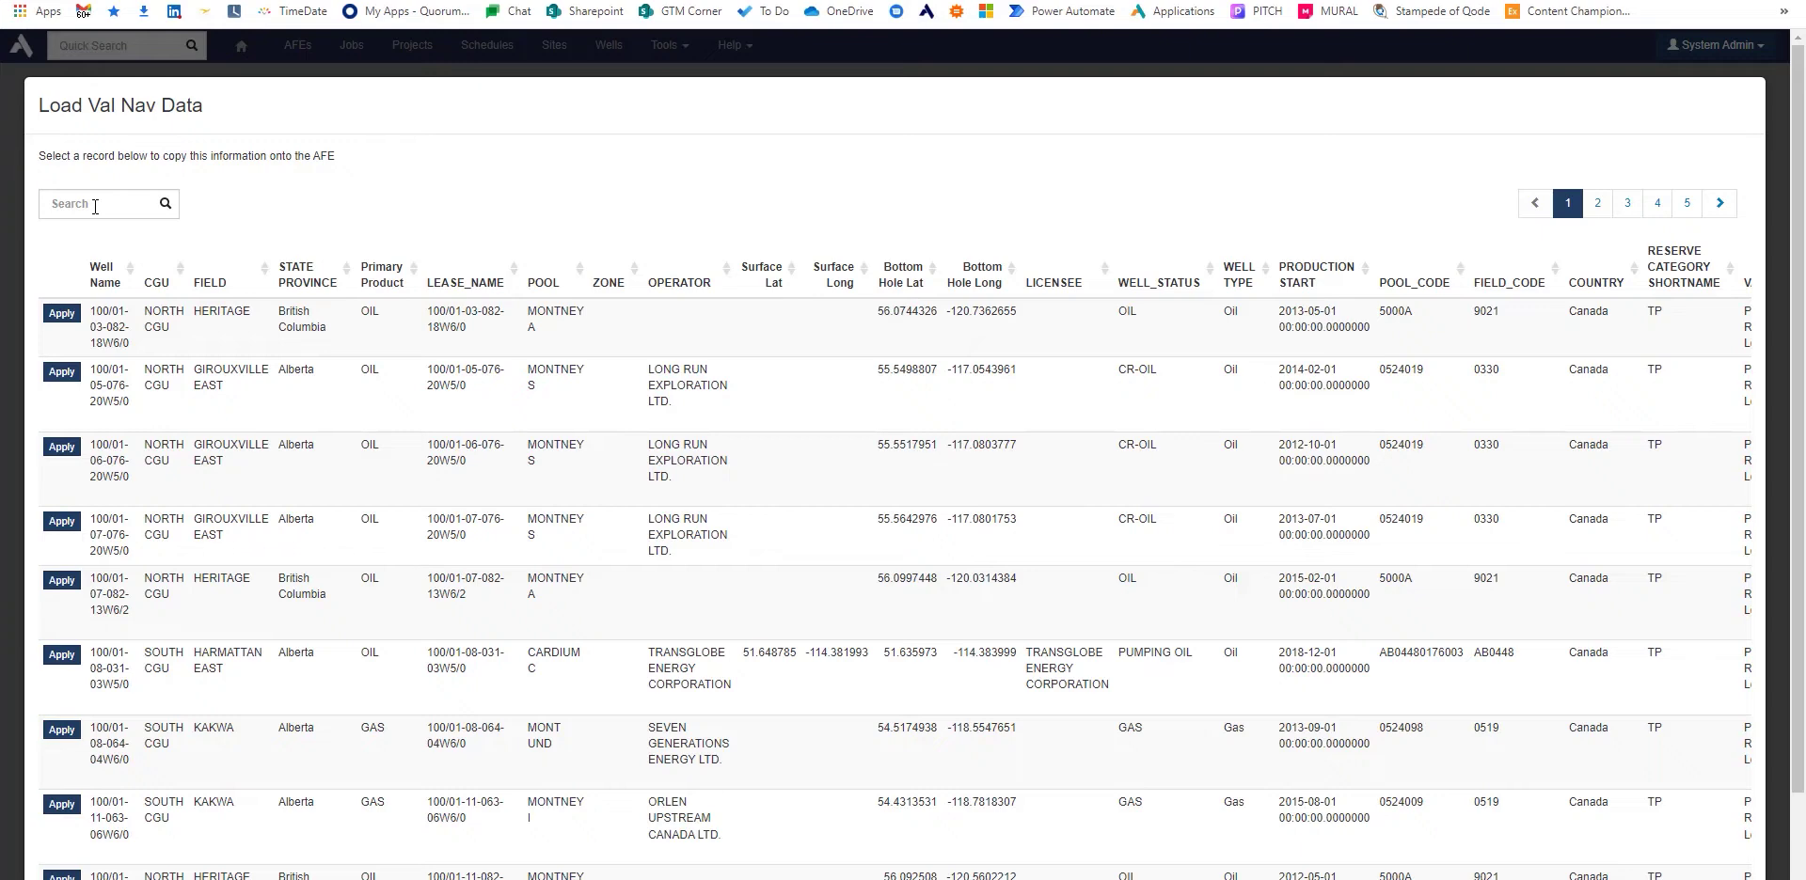
Step: Browse the first three pages of available Val Nav records and return to page 1
{"action": "left_click", "coordinate": [93, 205]}
{"action": "scroll", "coordinate": [602, 805], "scroll_direction": "down", "scroll_amount": 2}
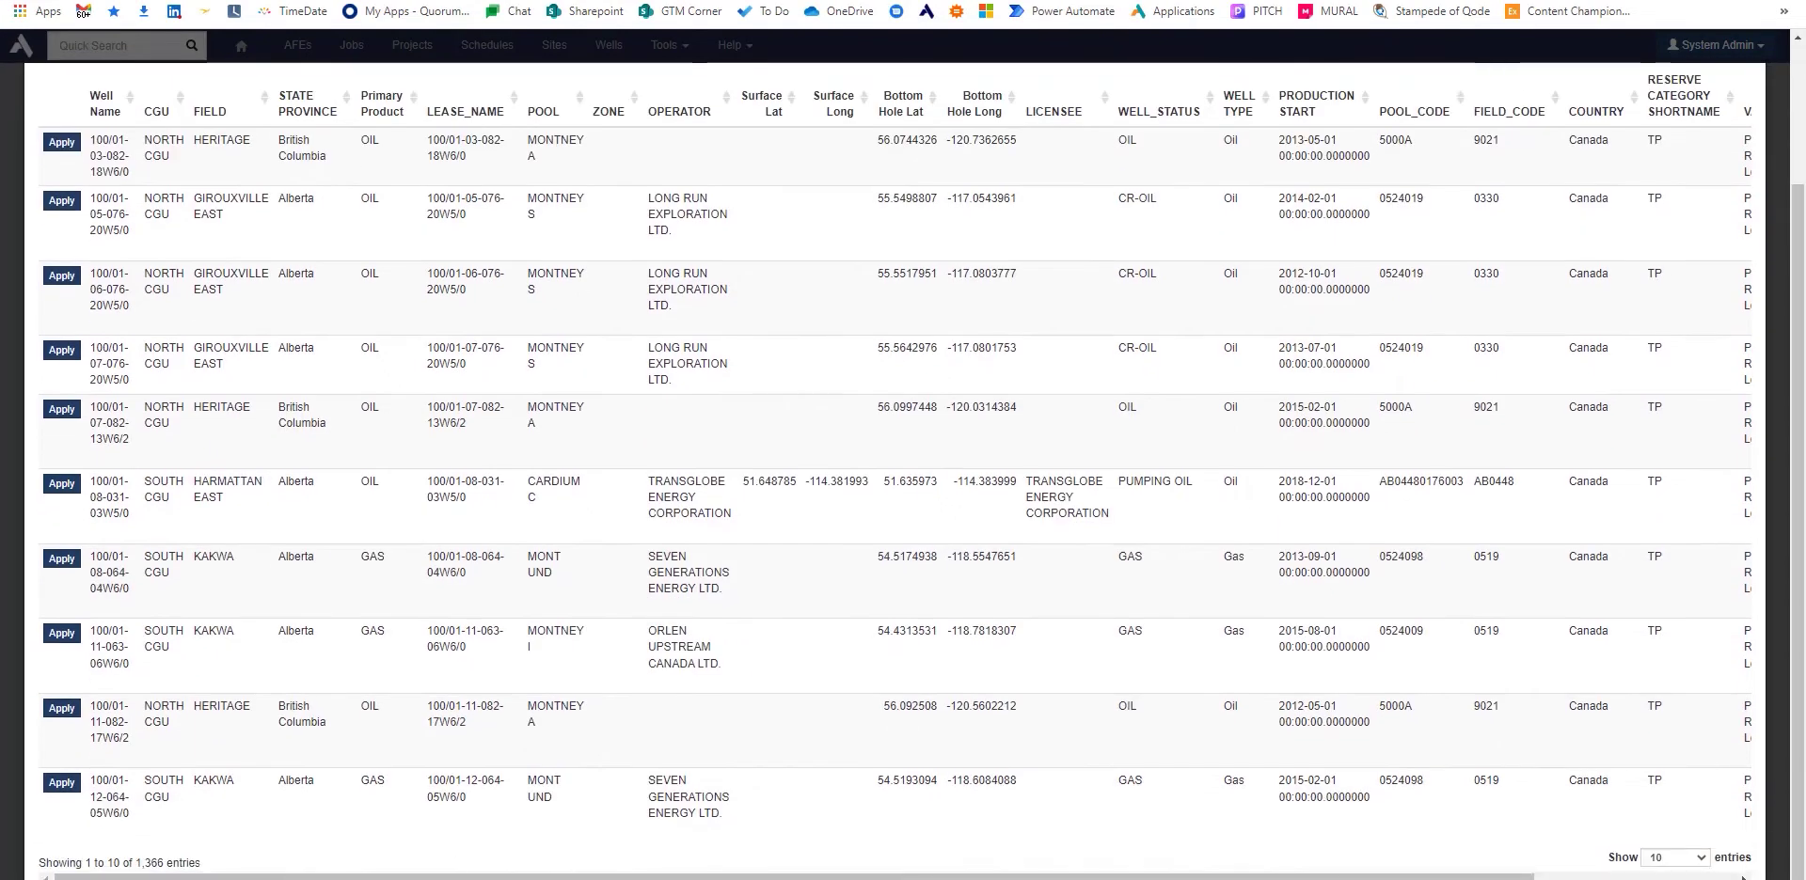
{"action": "scroll", "coordinate": [179, 863], "scroll_direction": "up", "scroll_amount": 3}
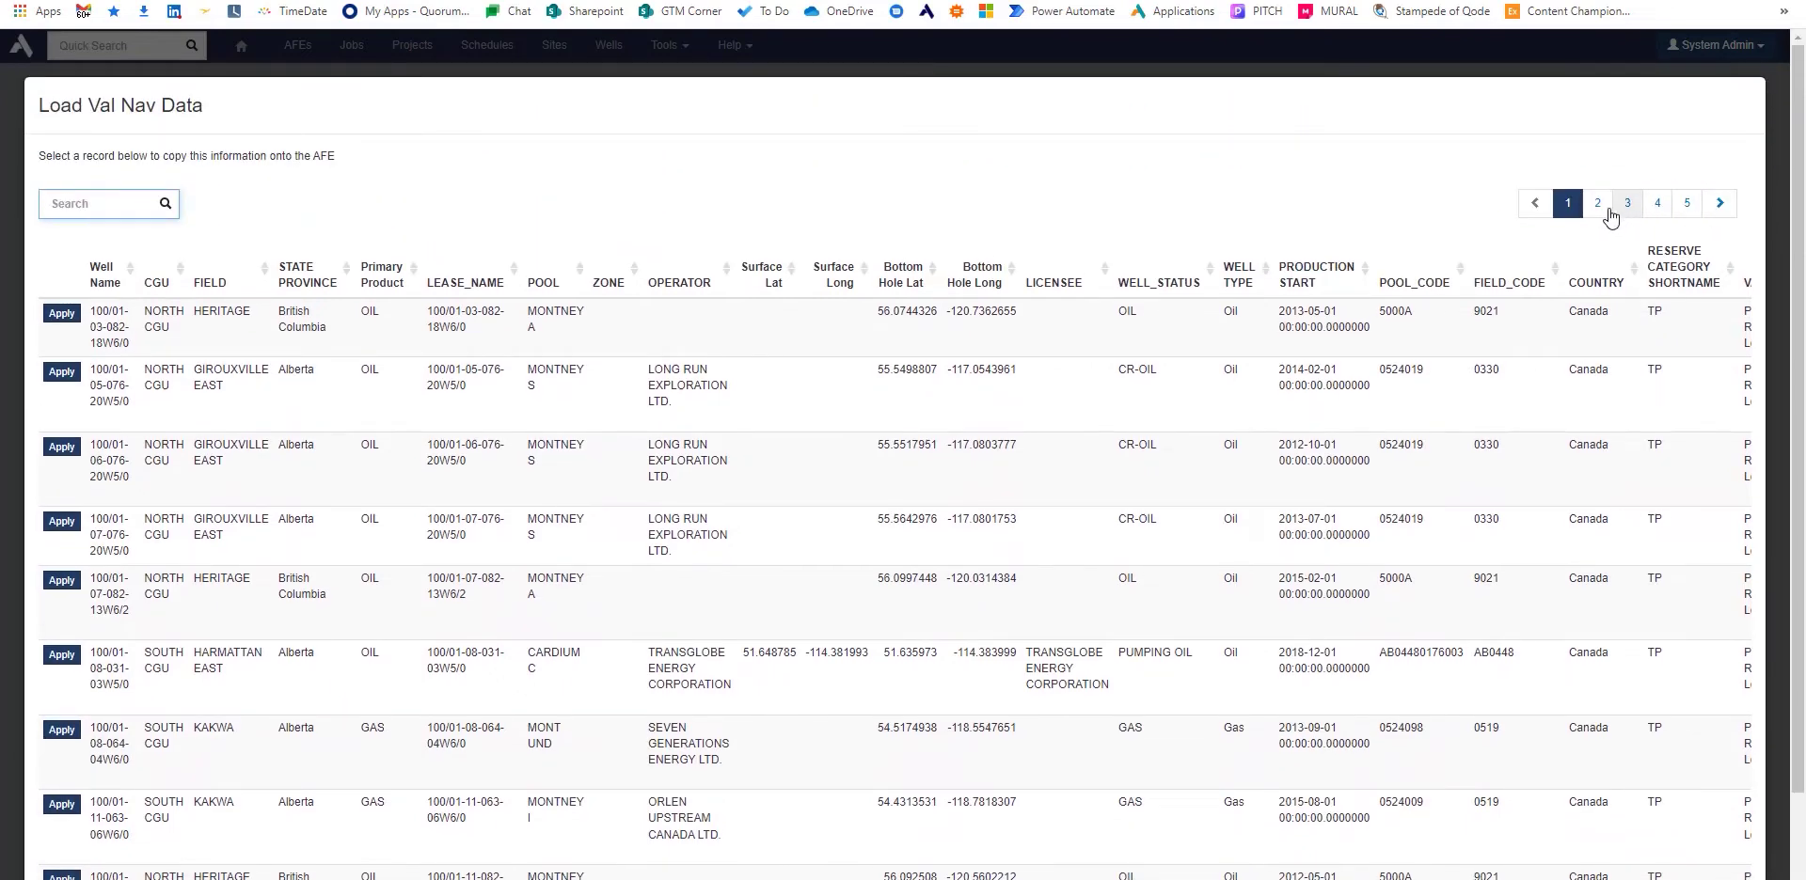
{"action": "left_click", "coordinate": [1598, 205]}
{"action": "left_click", "coordinate": [1618, 215]}
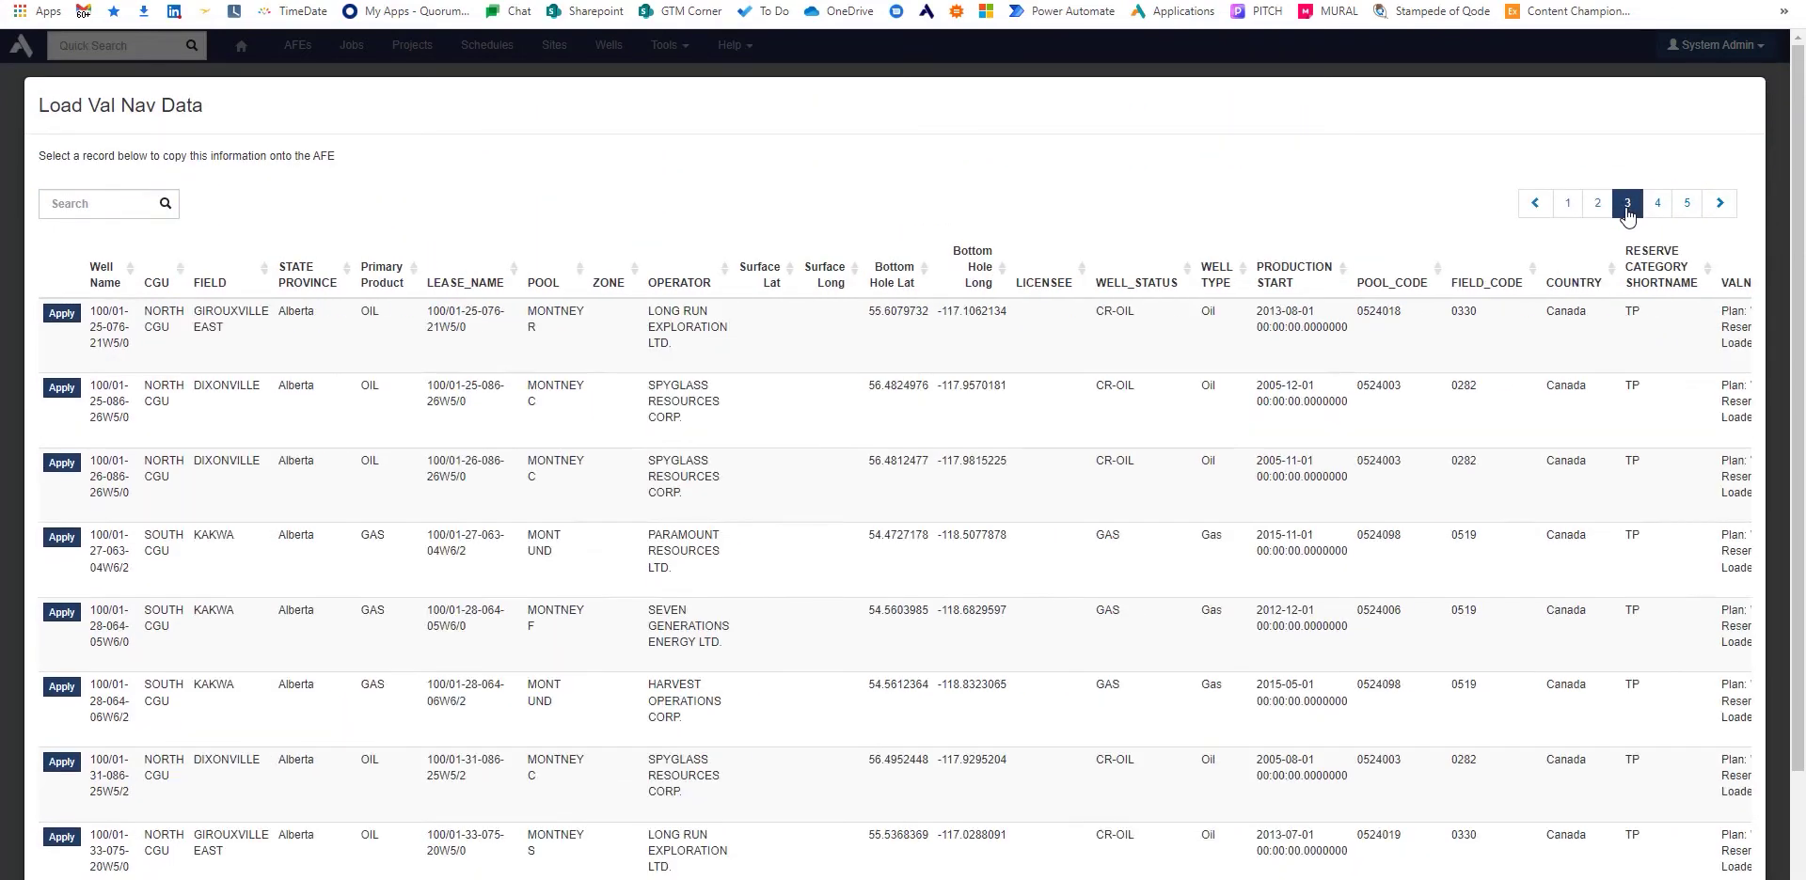
{"action": "left_click", "coordinate": [1568, 212]}
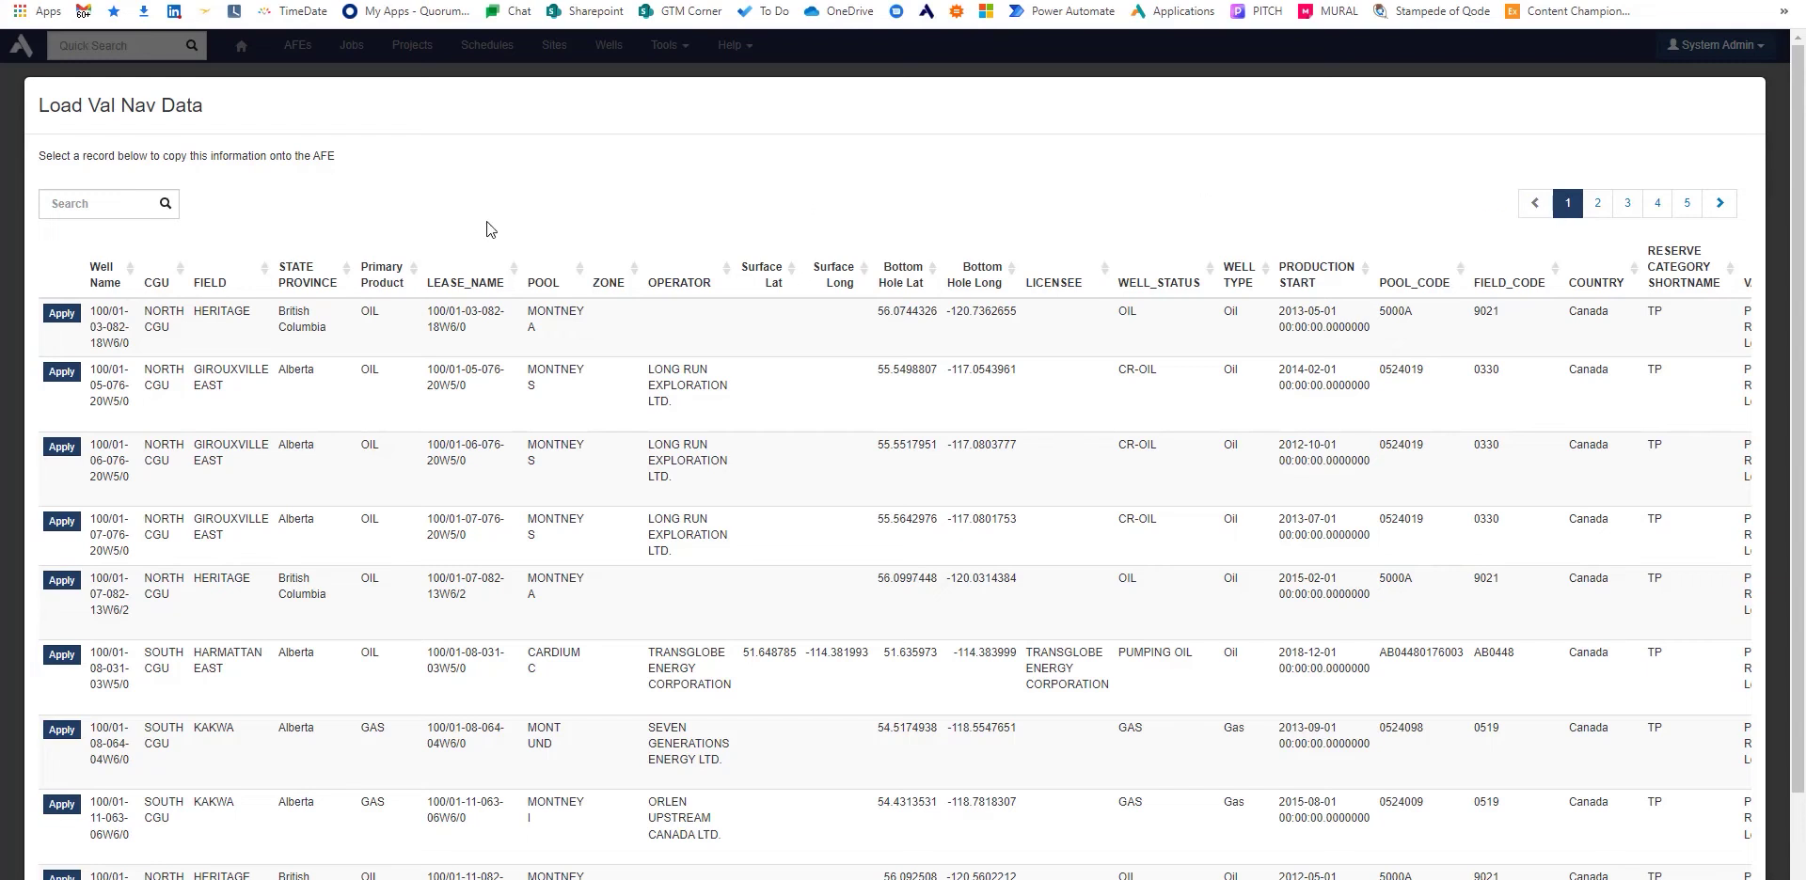
Step: Search the Val Nav records in turn for KAKWA, Alberta and 01-05
{"action": "left_click", "coordinate": [82, 205]}
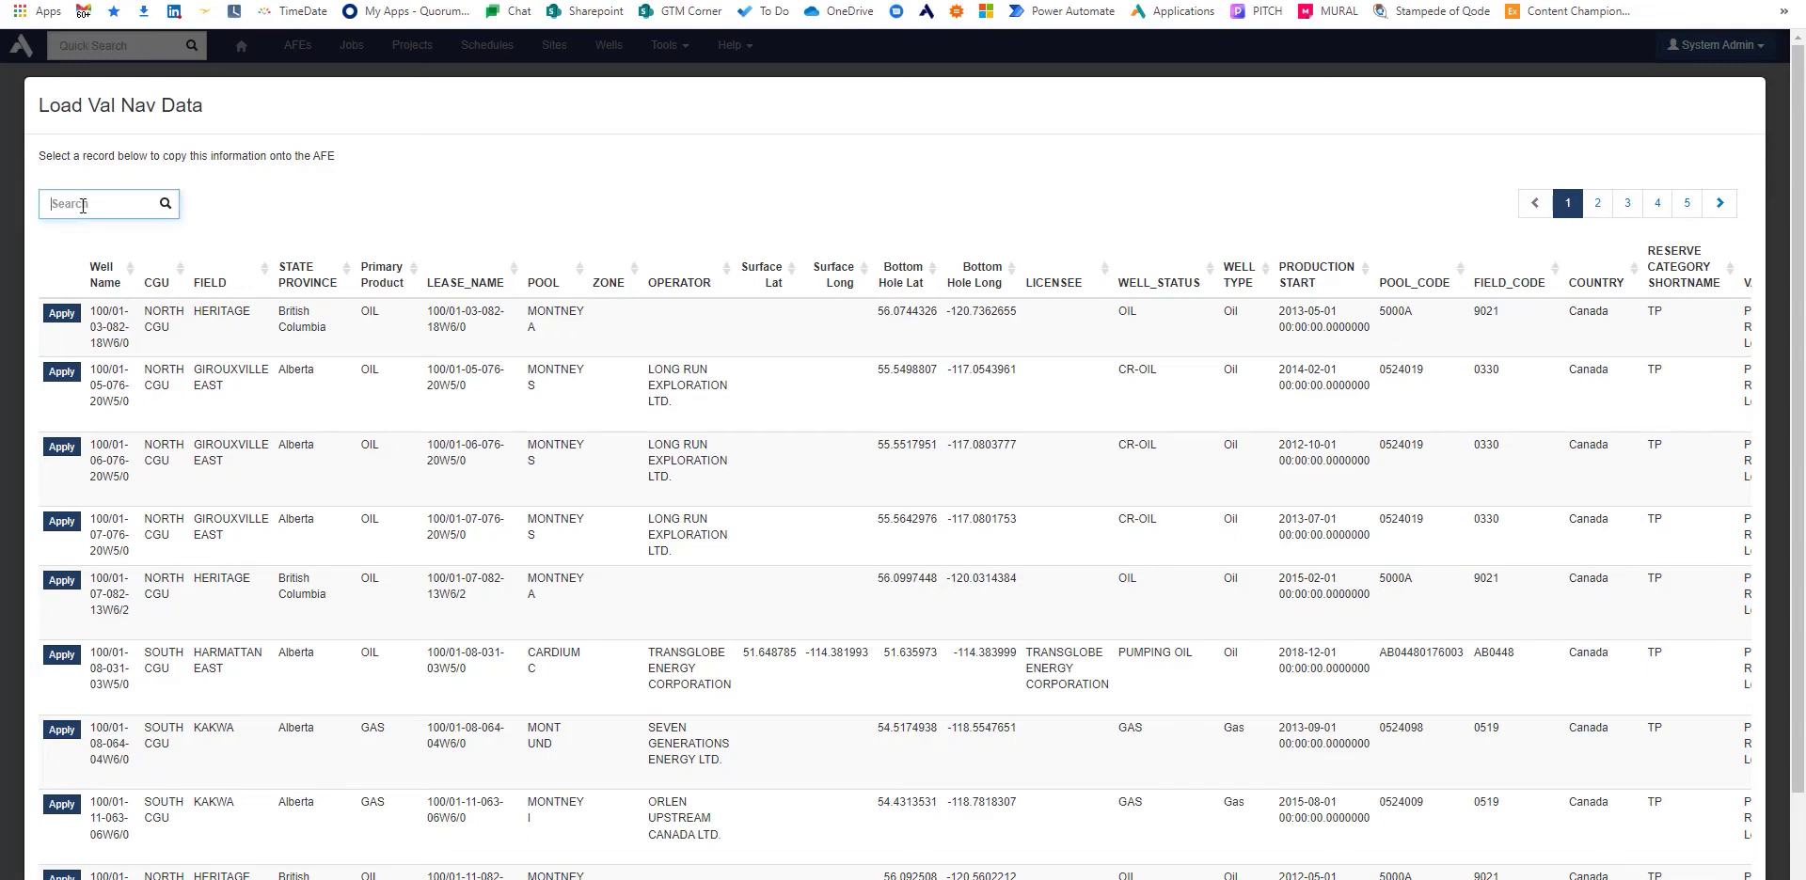
{"action": "type", "text": "KAKWA"}
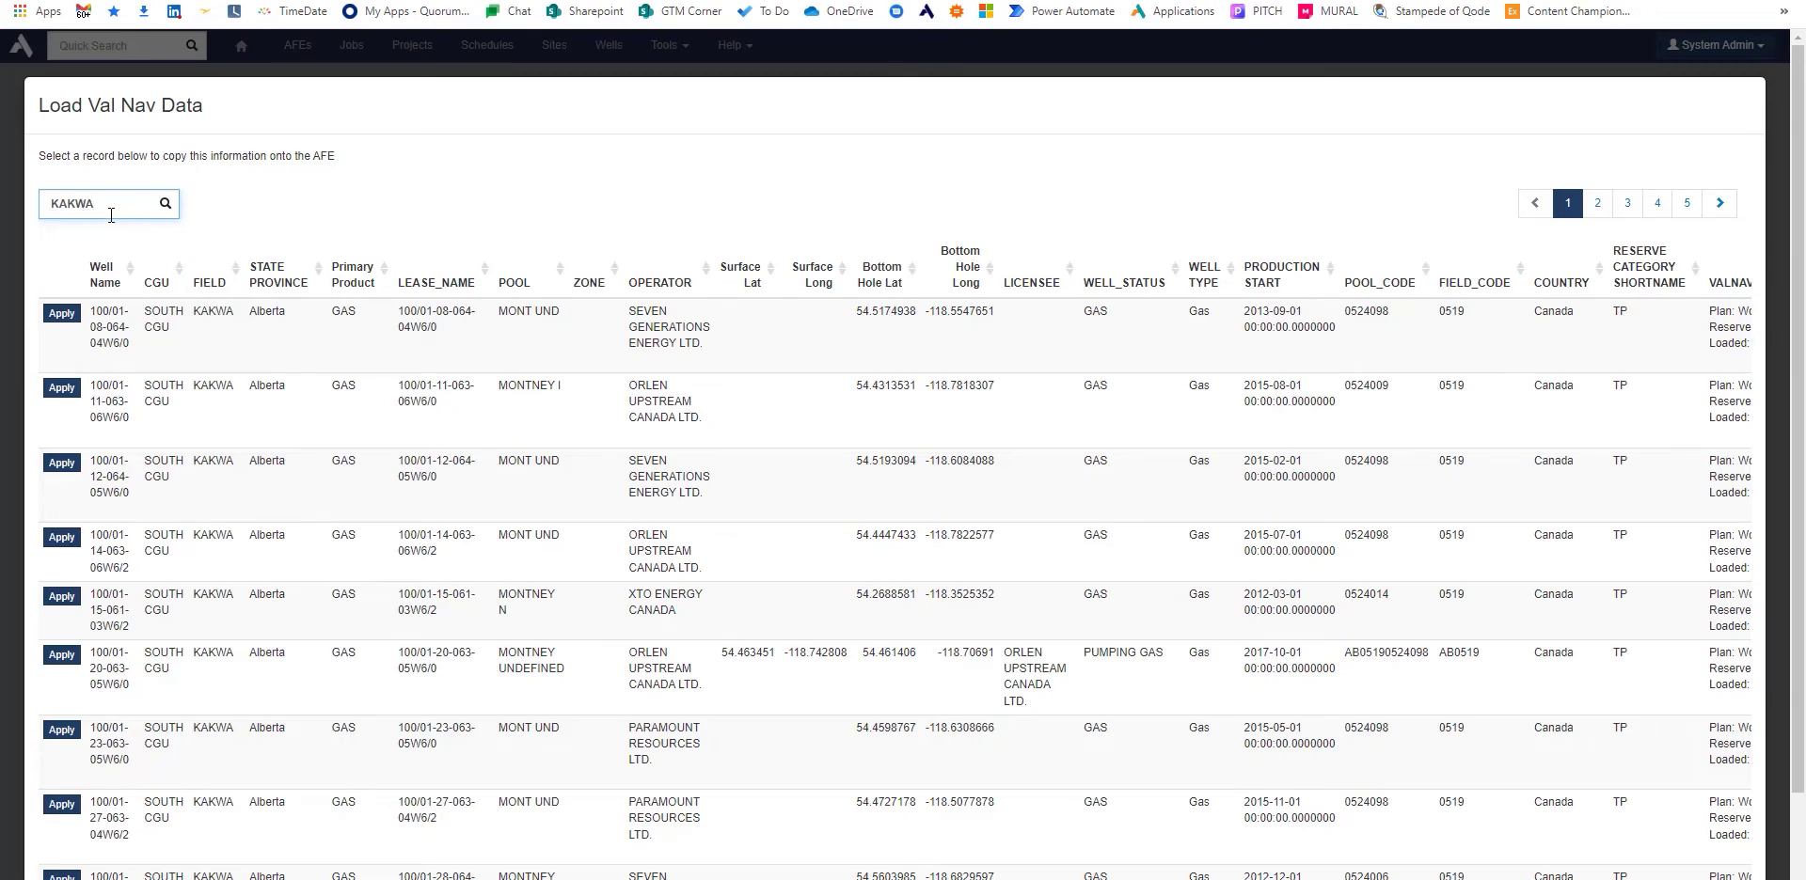
{"action": "key", "text": "ctrl+a"}
{"action": "type", "text": "Alberta"}
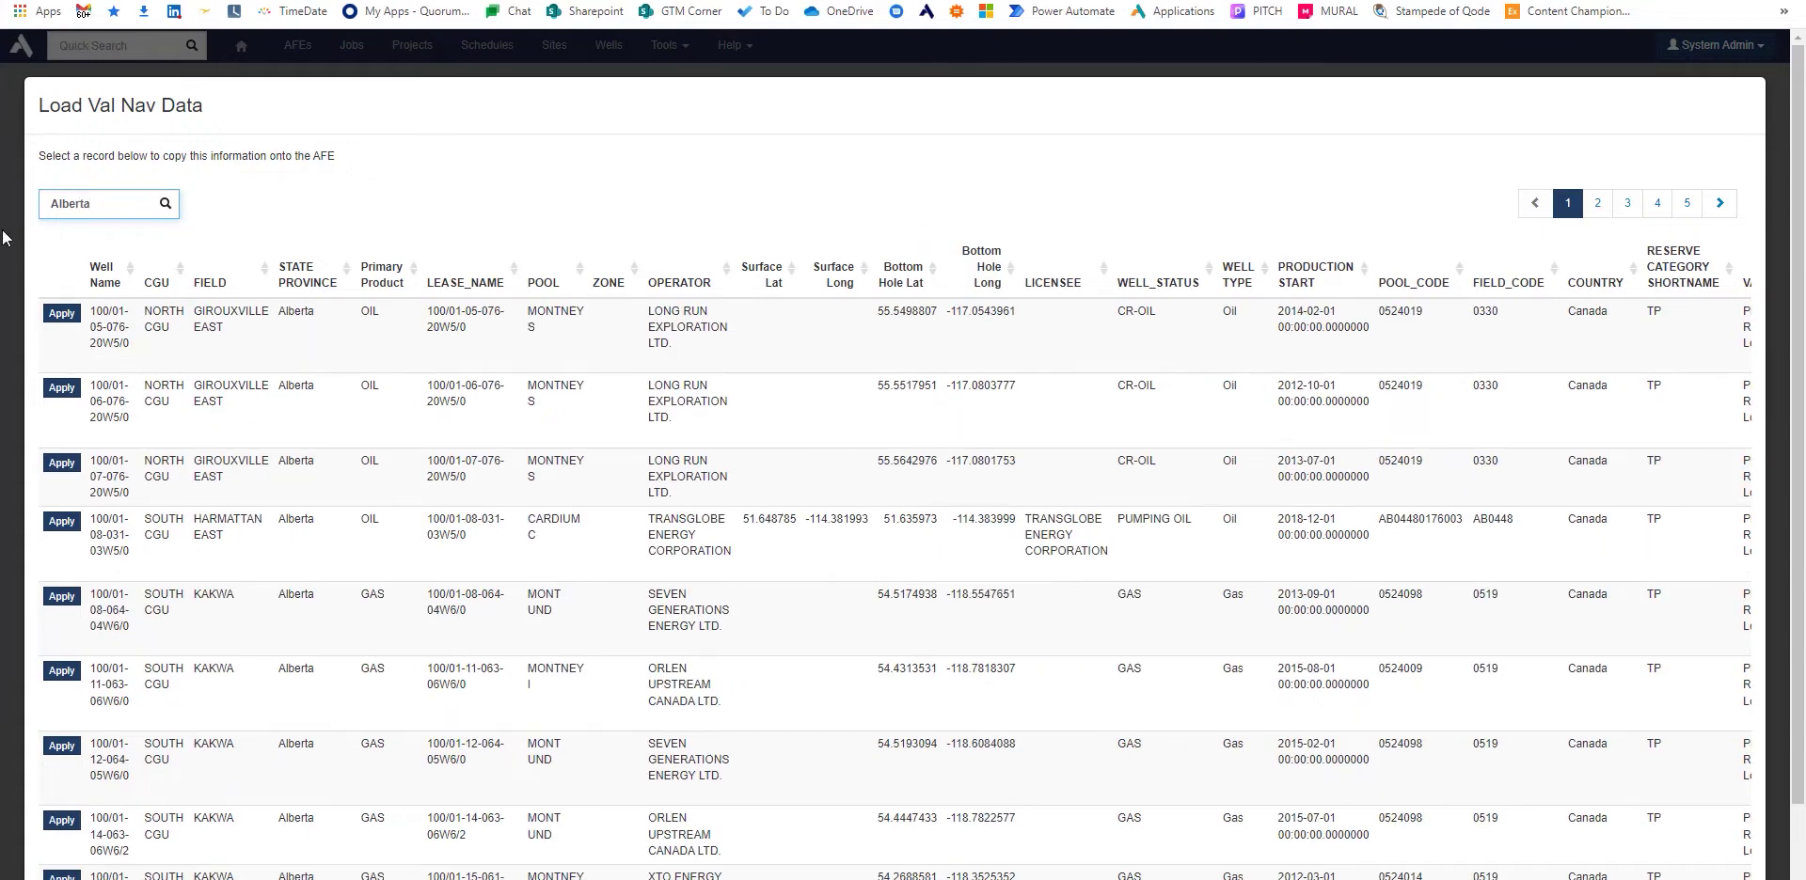
{"action": "key", "text": "ctrl+a"}
{"action": "type", "text": "01-05"}
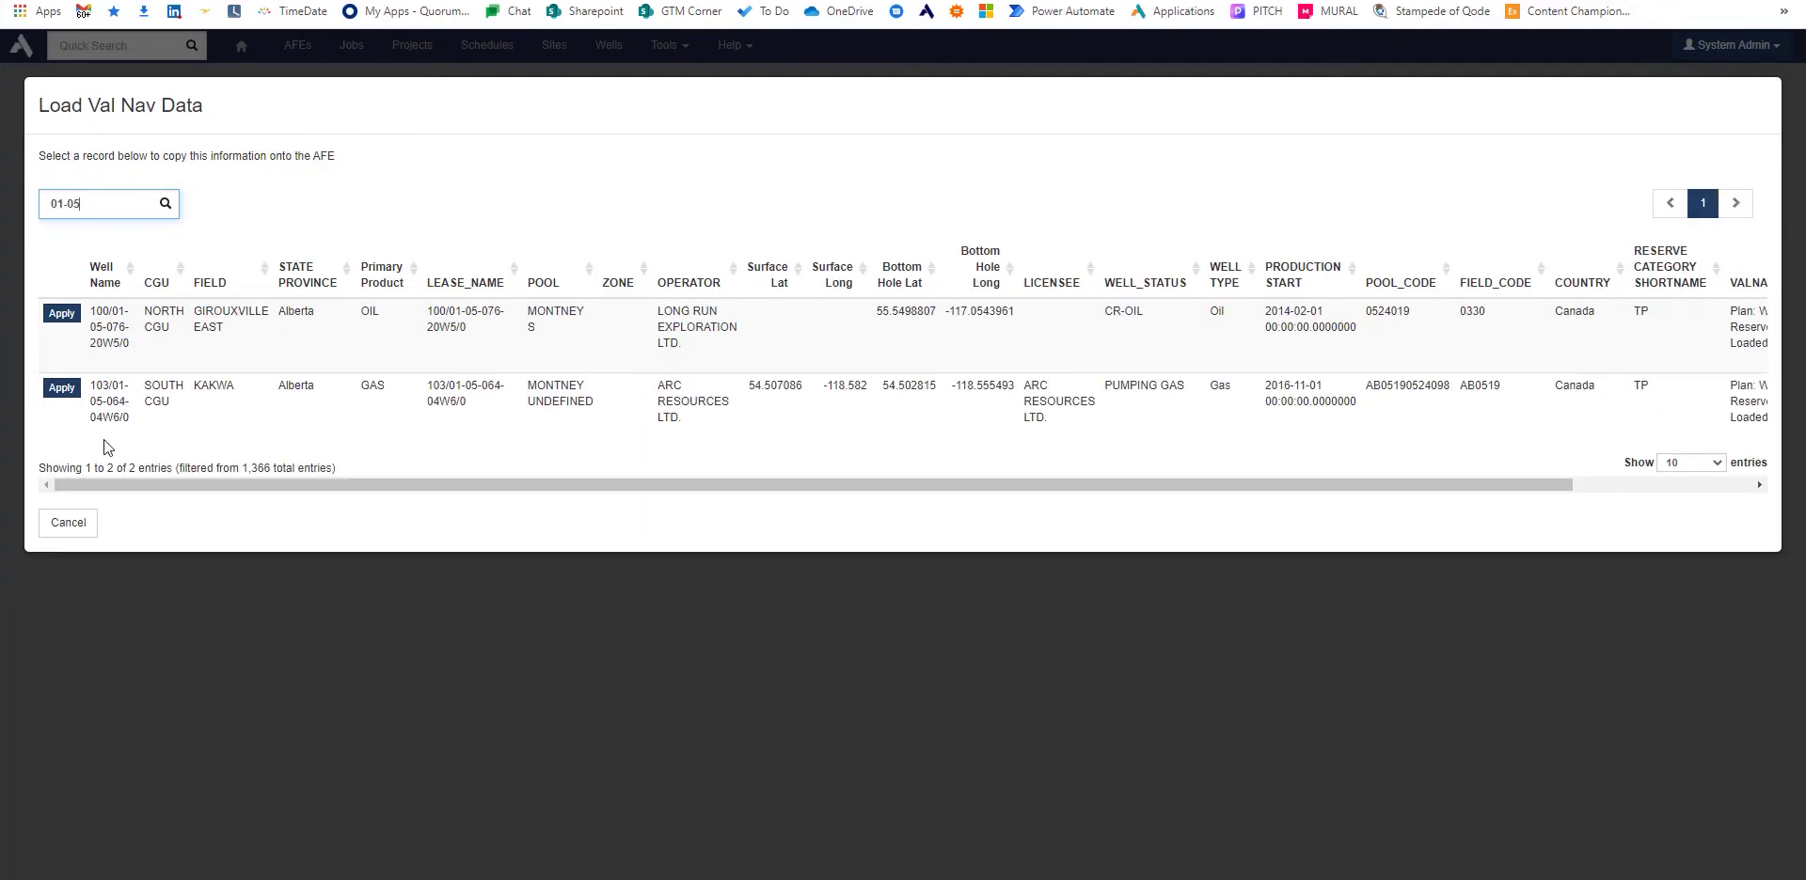
Step: Find the Val Nav record 100/08-20-062-03W6/0 and apply its data to the well
{"action": "left_click", "coordinate": [75, 316]}
{"action": "left_click", "coordinate": [98, 199]}
{"action": "key", "text": "ctrl+a"}
{"action": "type", "text": "100/08-20-062-03W6/0"}
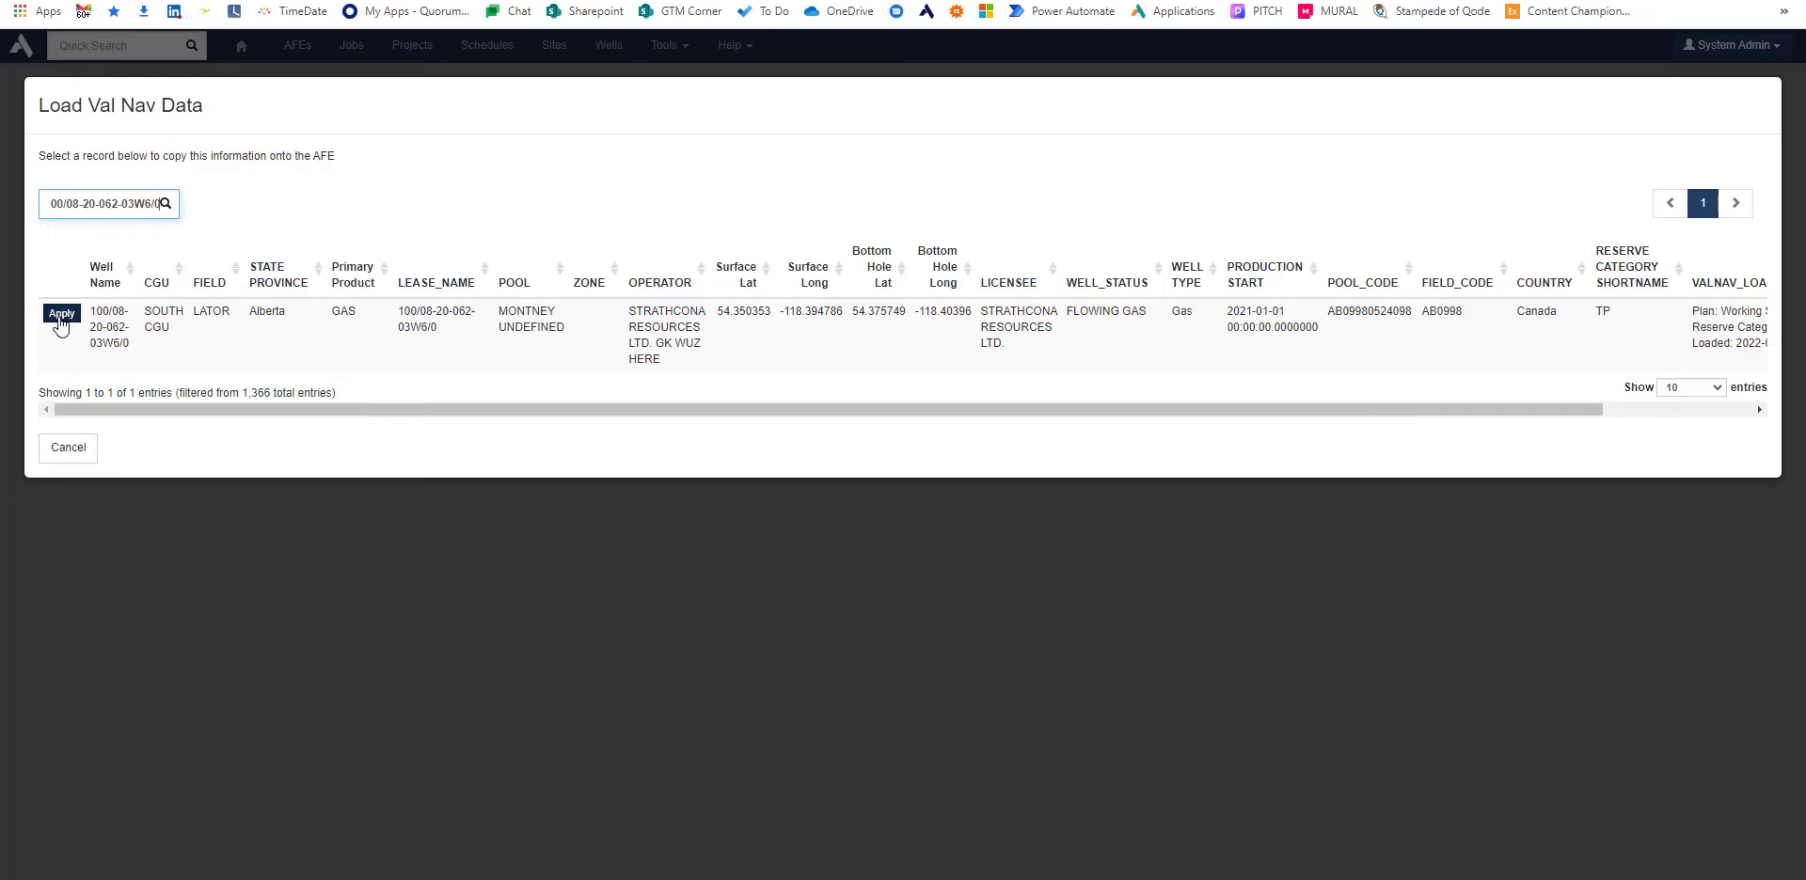
{"action": "left_click", "coordinate": [58, 317]}
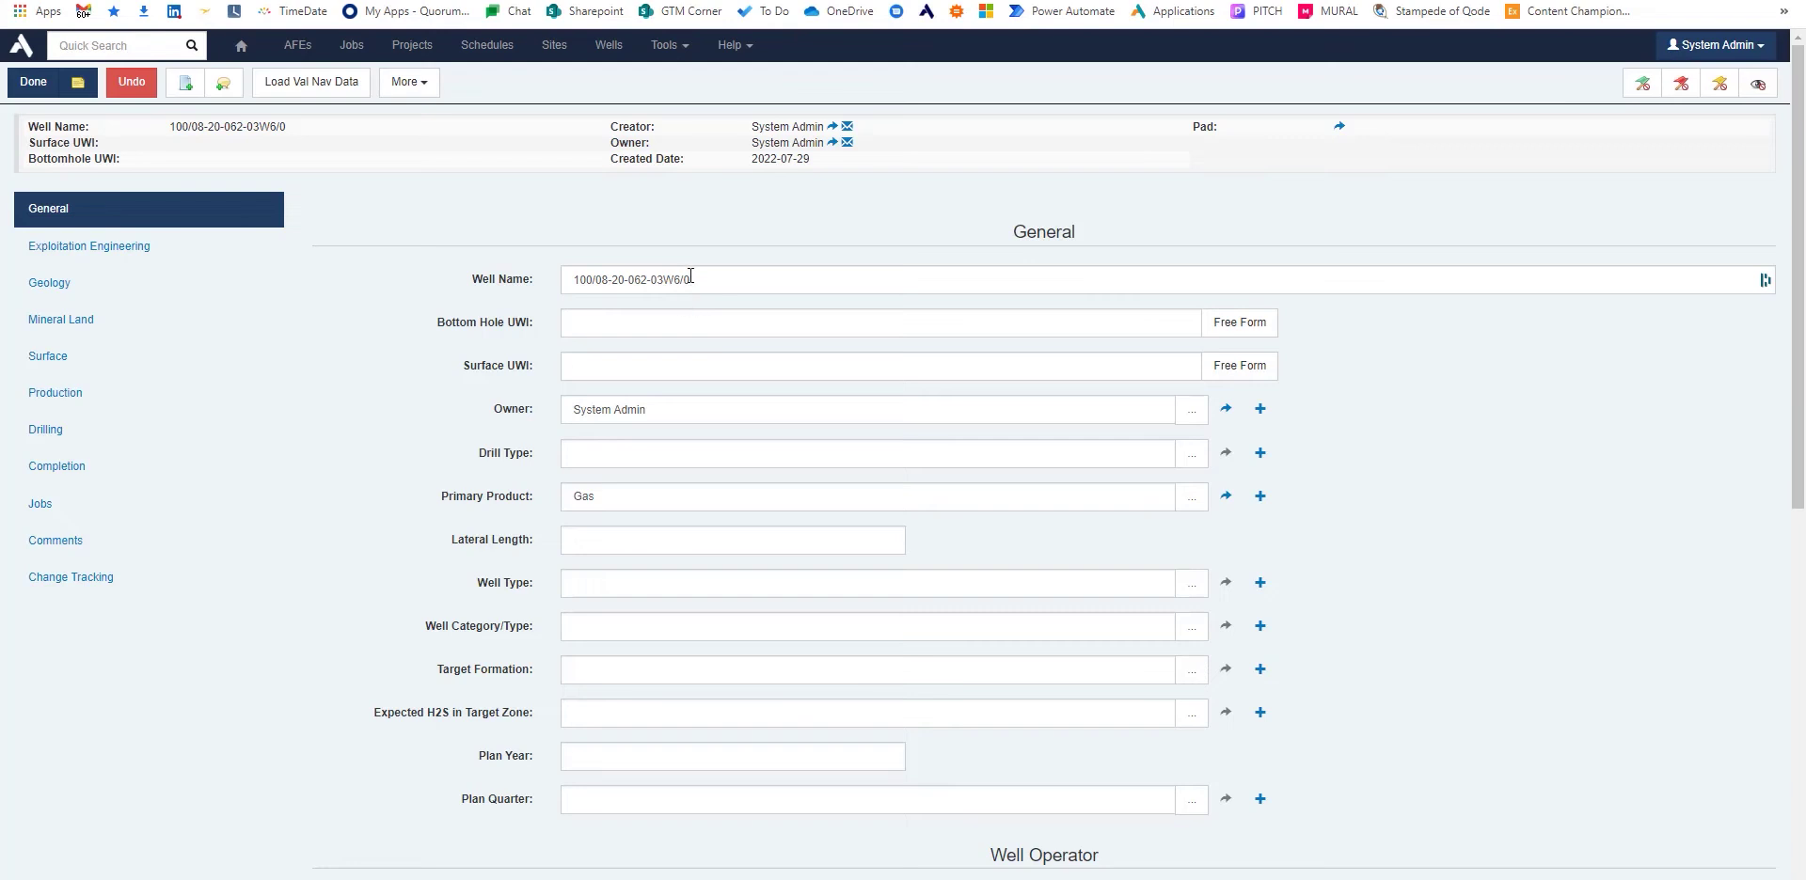
Step: Review the loaded values in the well's General and Geology sections and save the record
{"action": "scroll", "coordinate": [690, 275], "scroll_direction": "down", "scroll_amount": 5}
{"action": "scroll", "coordinate": [212, 614], "scroll_direction": "down", "scroll_amount": 4}
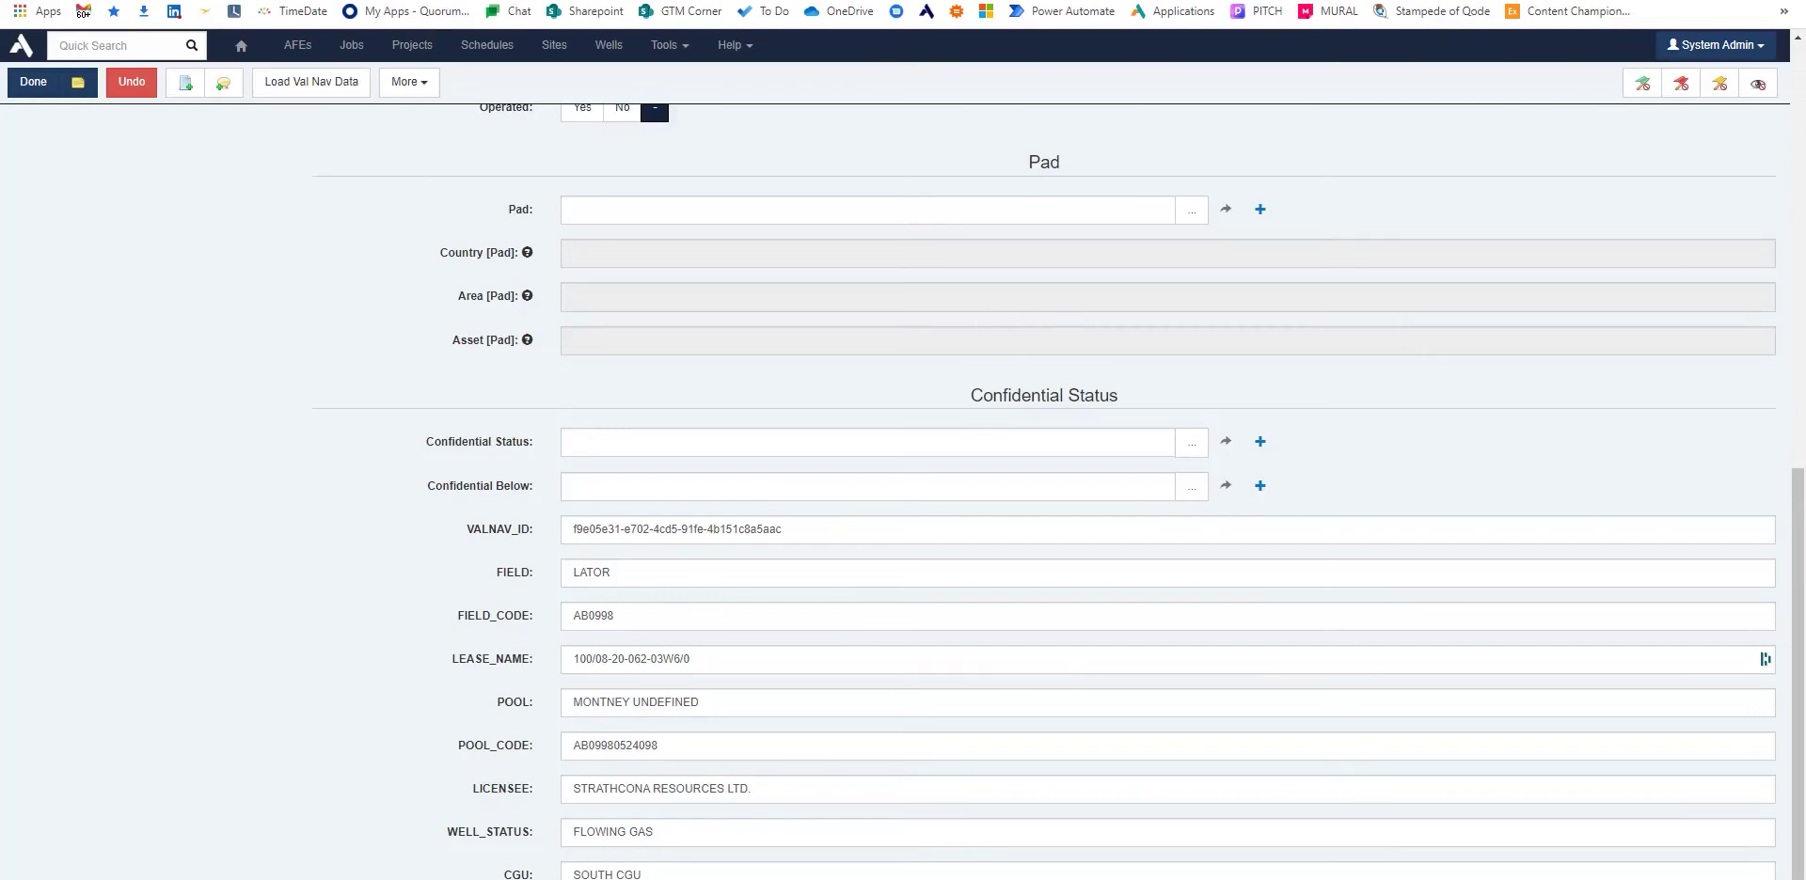
{"action": "scroll", "coordinate": [48, 464], "scroll_direction": "up", "scroll_amount": 10}
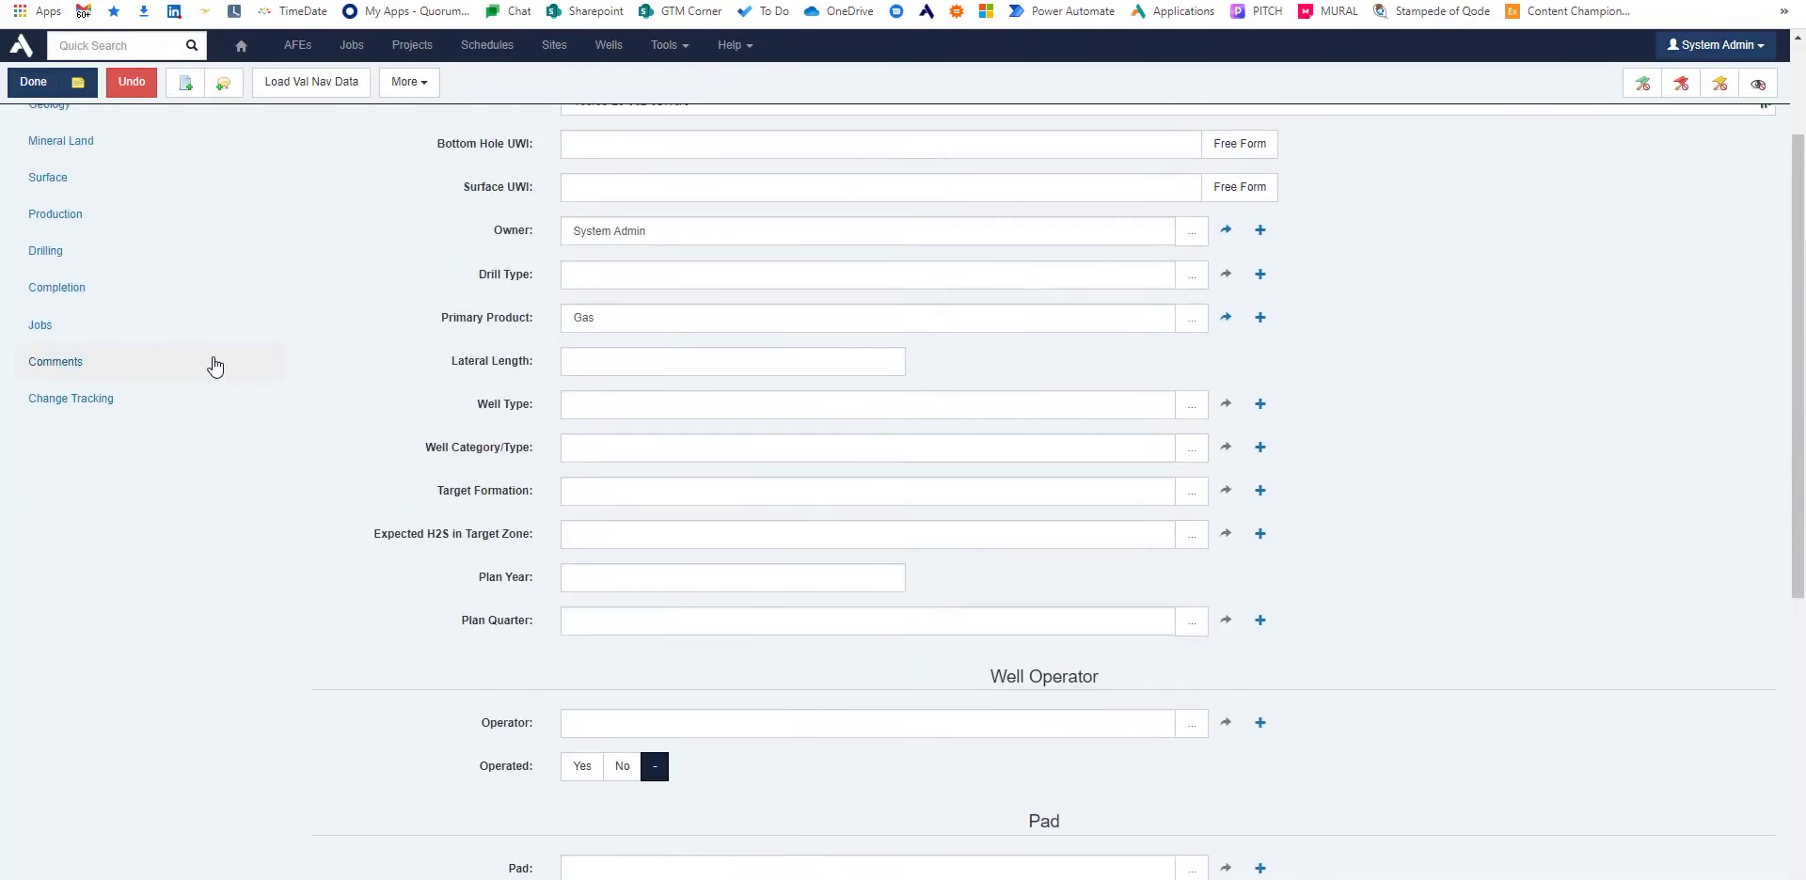
{"action": "left_click", "coordinate": [56, 292]}
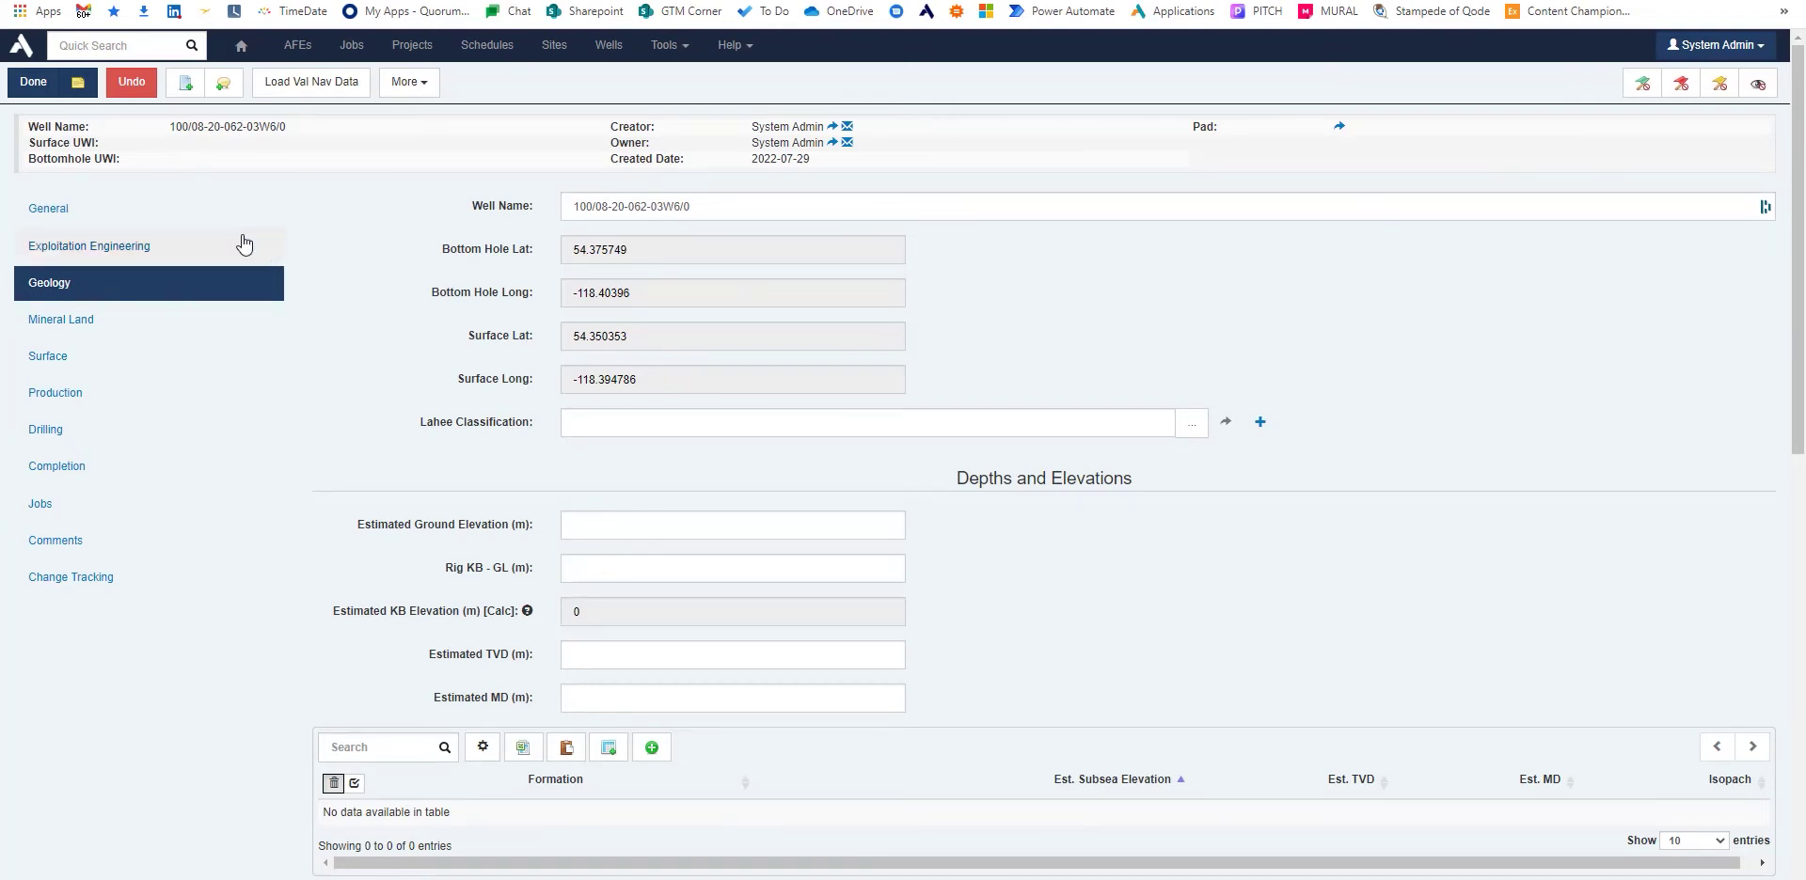
{"action": "left_click", "coordinate": [33, 82]}
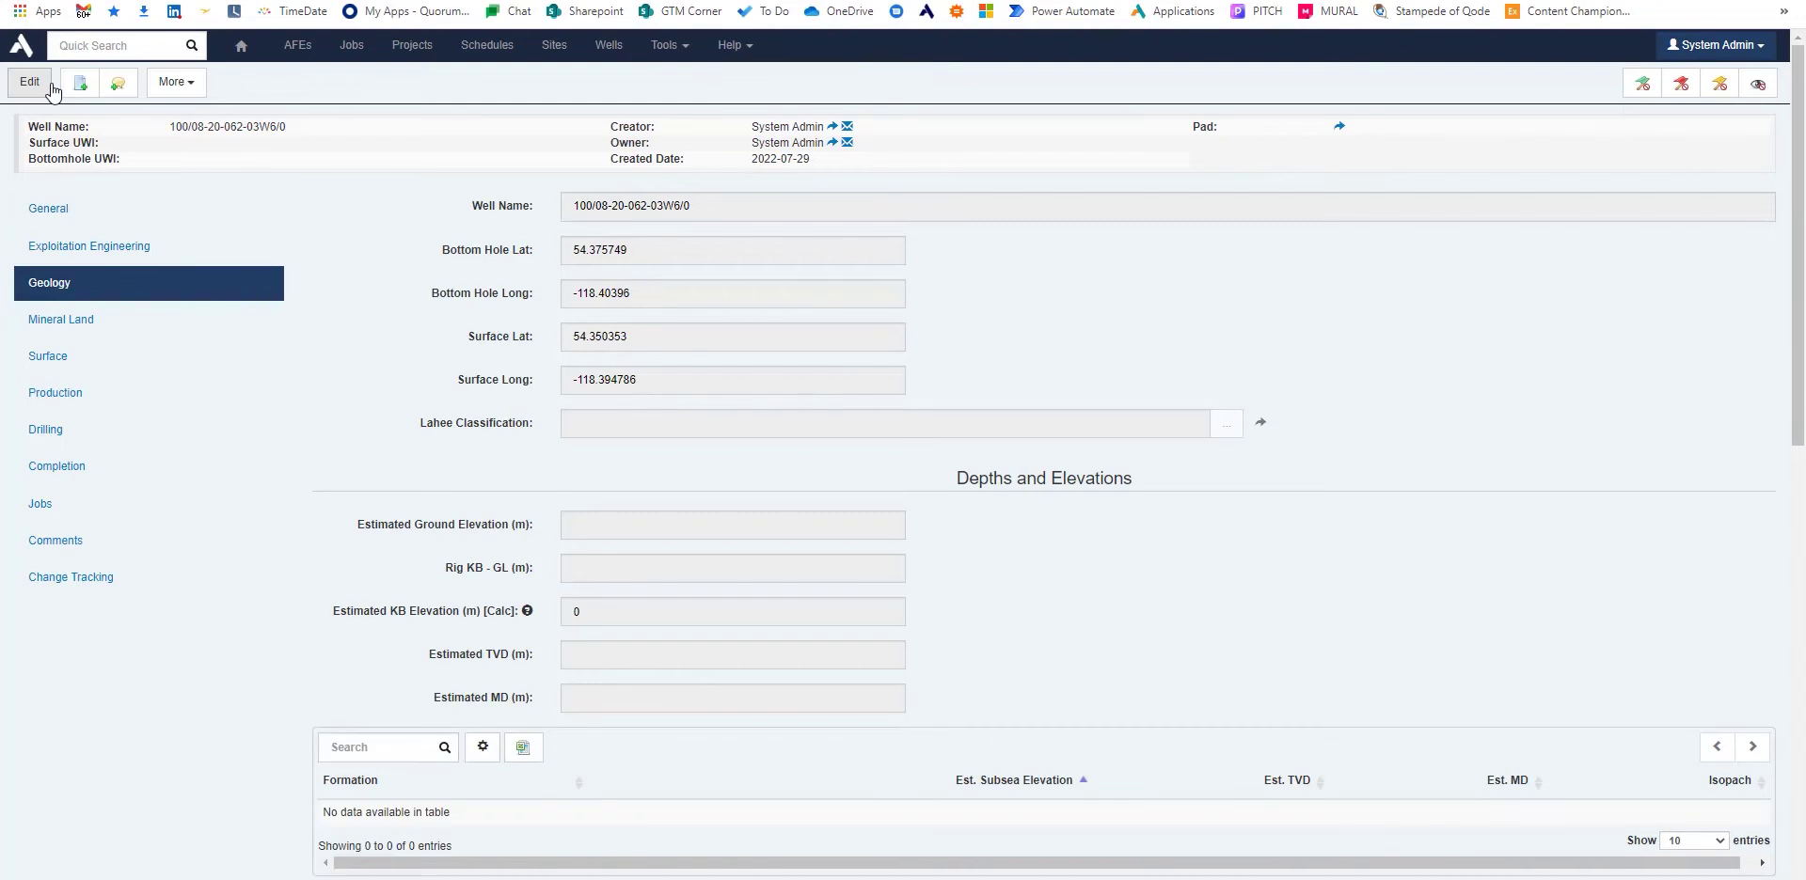
{"action": "left_click", "coordinate": [49, 217]}
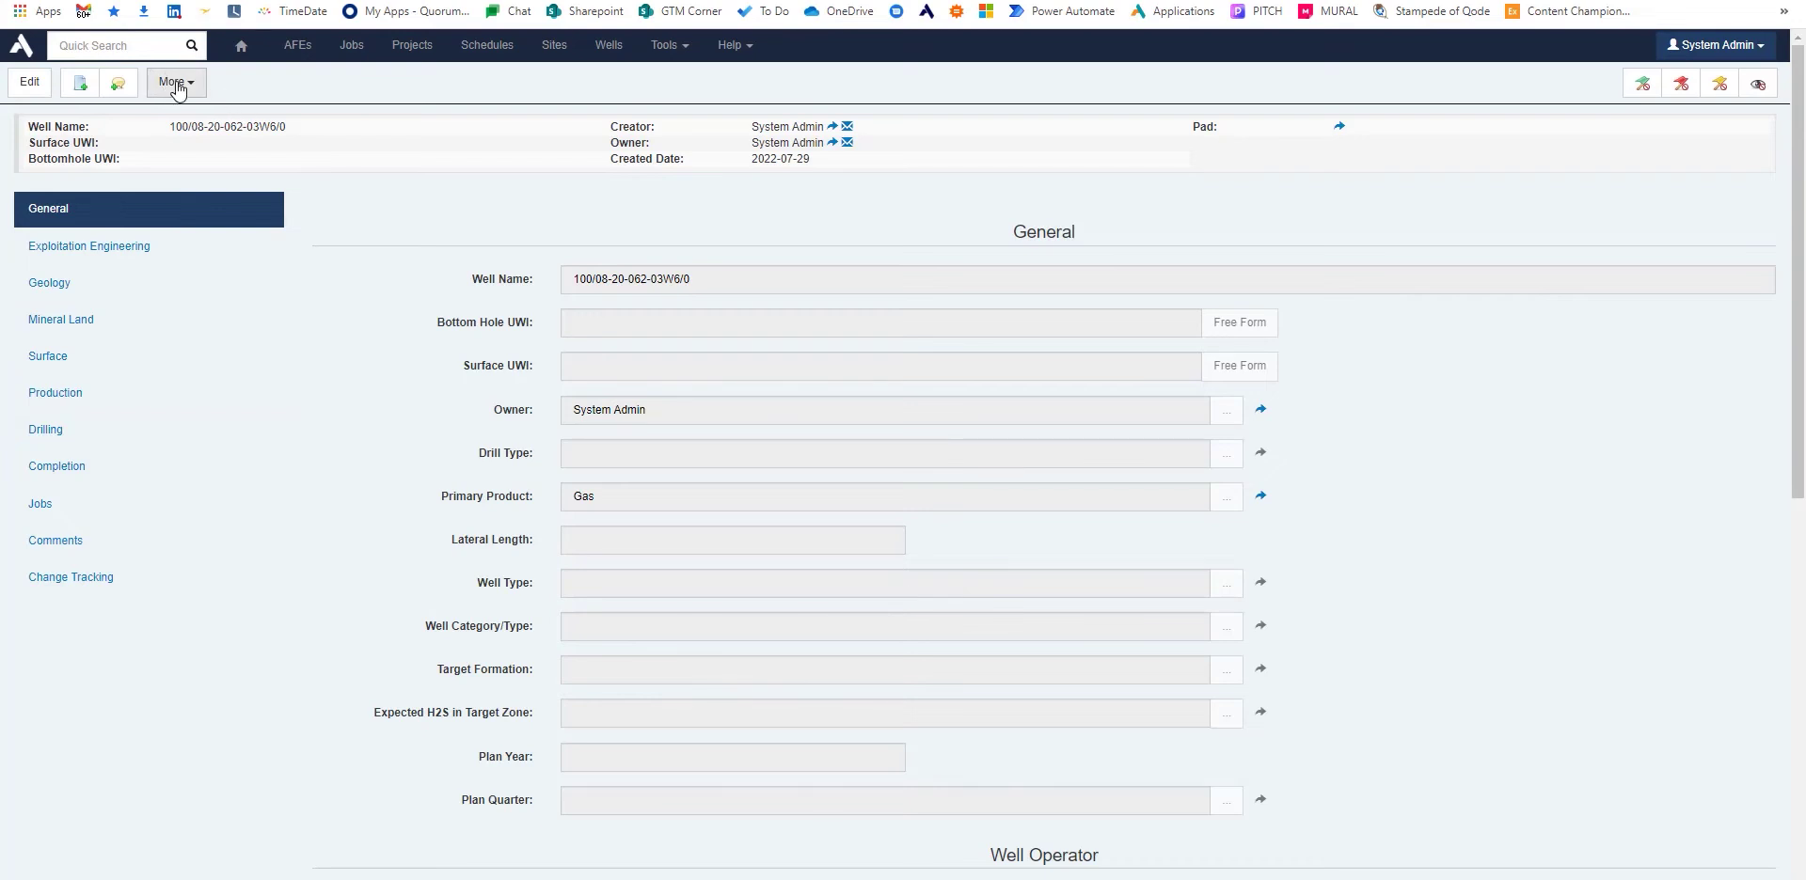
Step: Reopen the Val Nav data for the well, inspect the record's POOL value and cancel without applying it
{"action": "left_click", "coordinate": [30, 82]}
{"action": "left_click", "coordinate": [318, 87]}
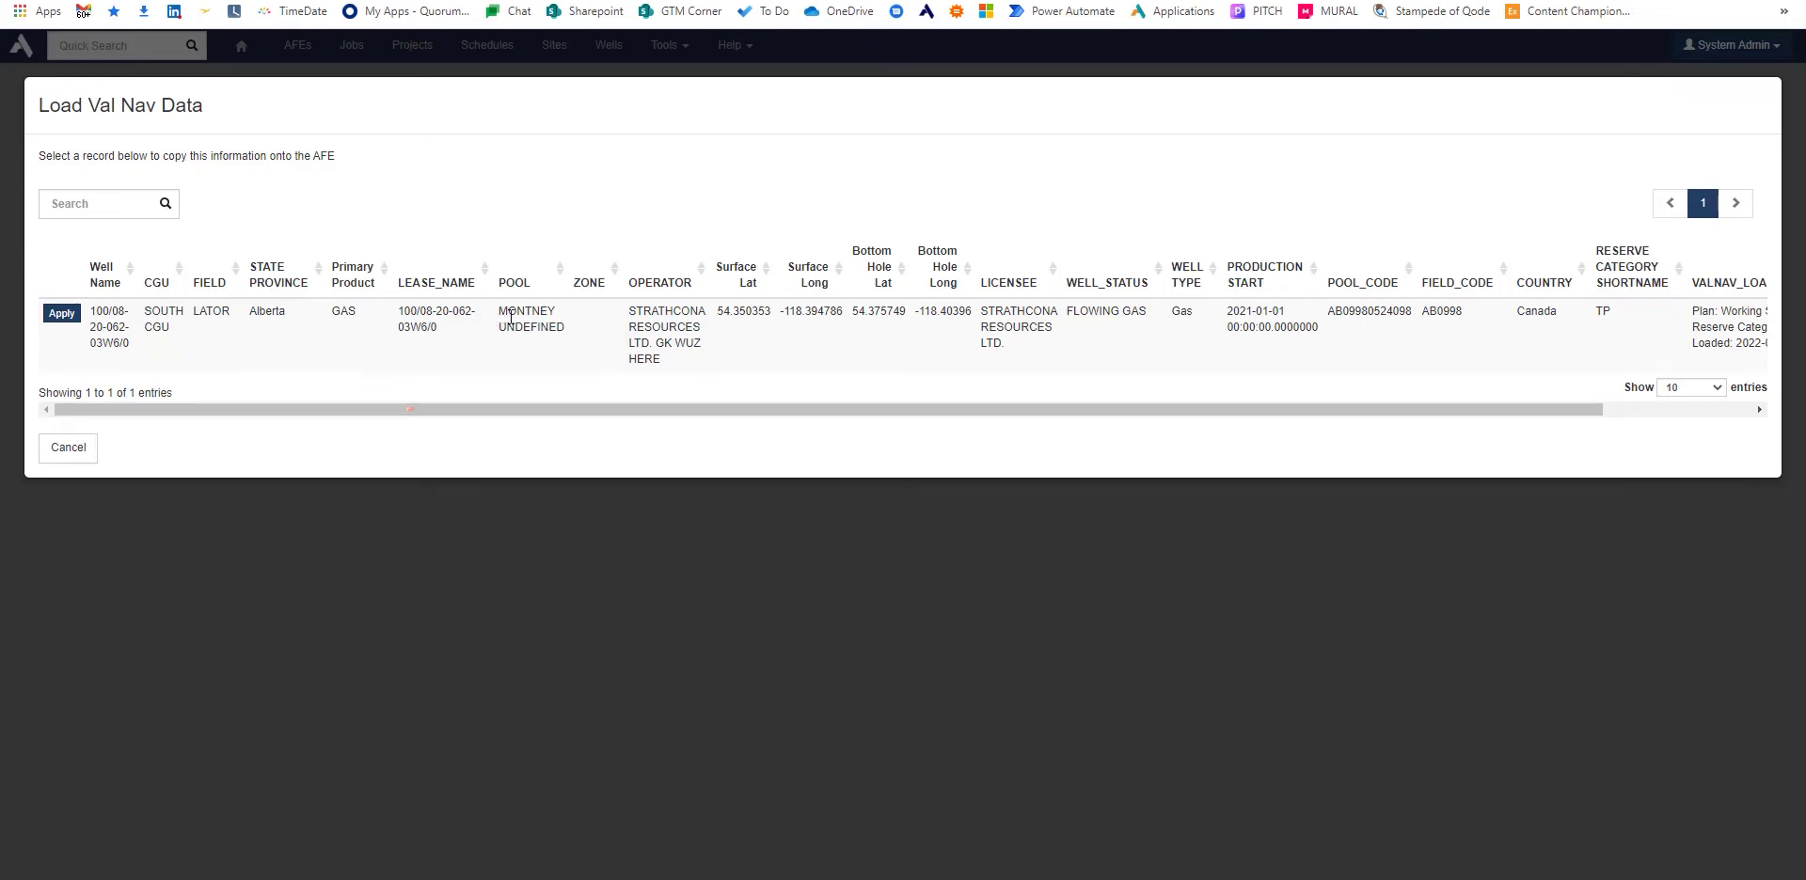
{"action": "left_click_drag", "start_coordinate": [498, 311], "coordinate": [575, 334]}
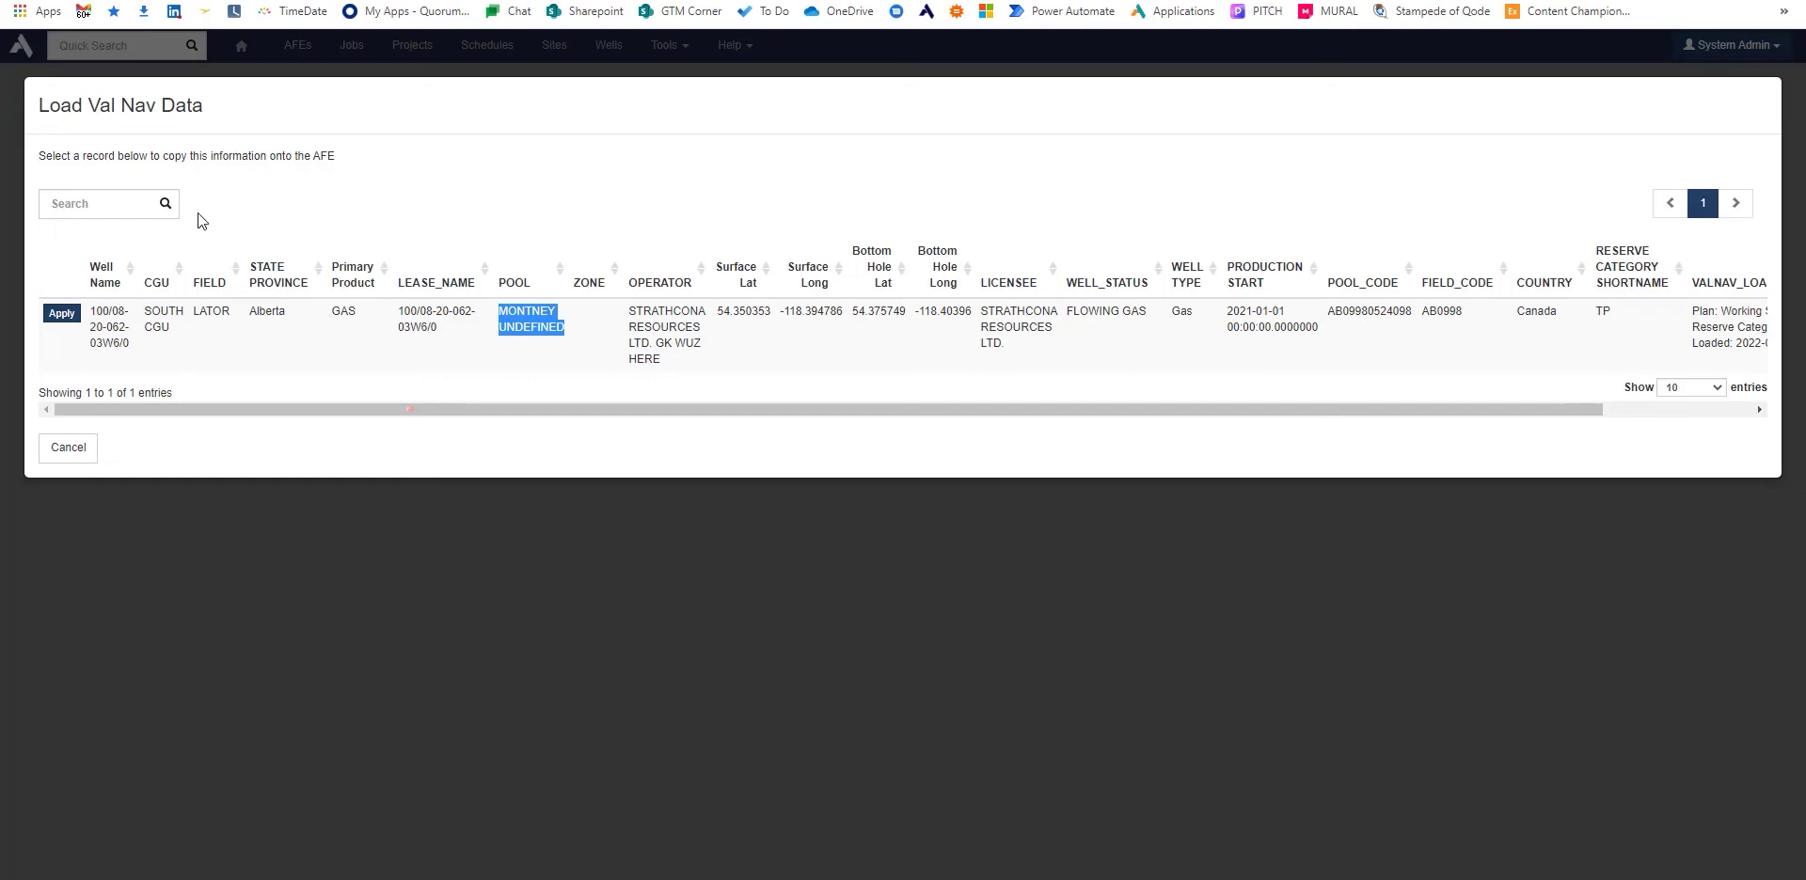
{"action": "left_click", "coordinate": [52, 449]}
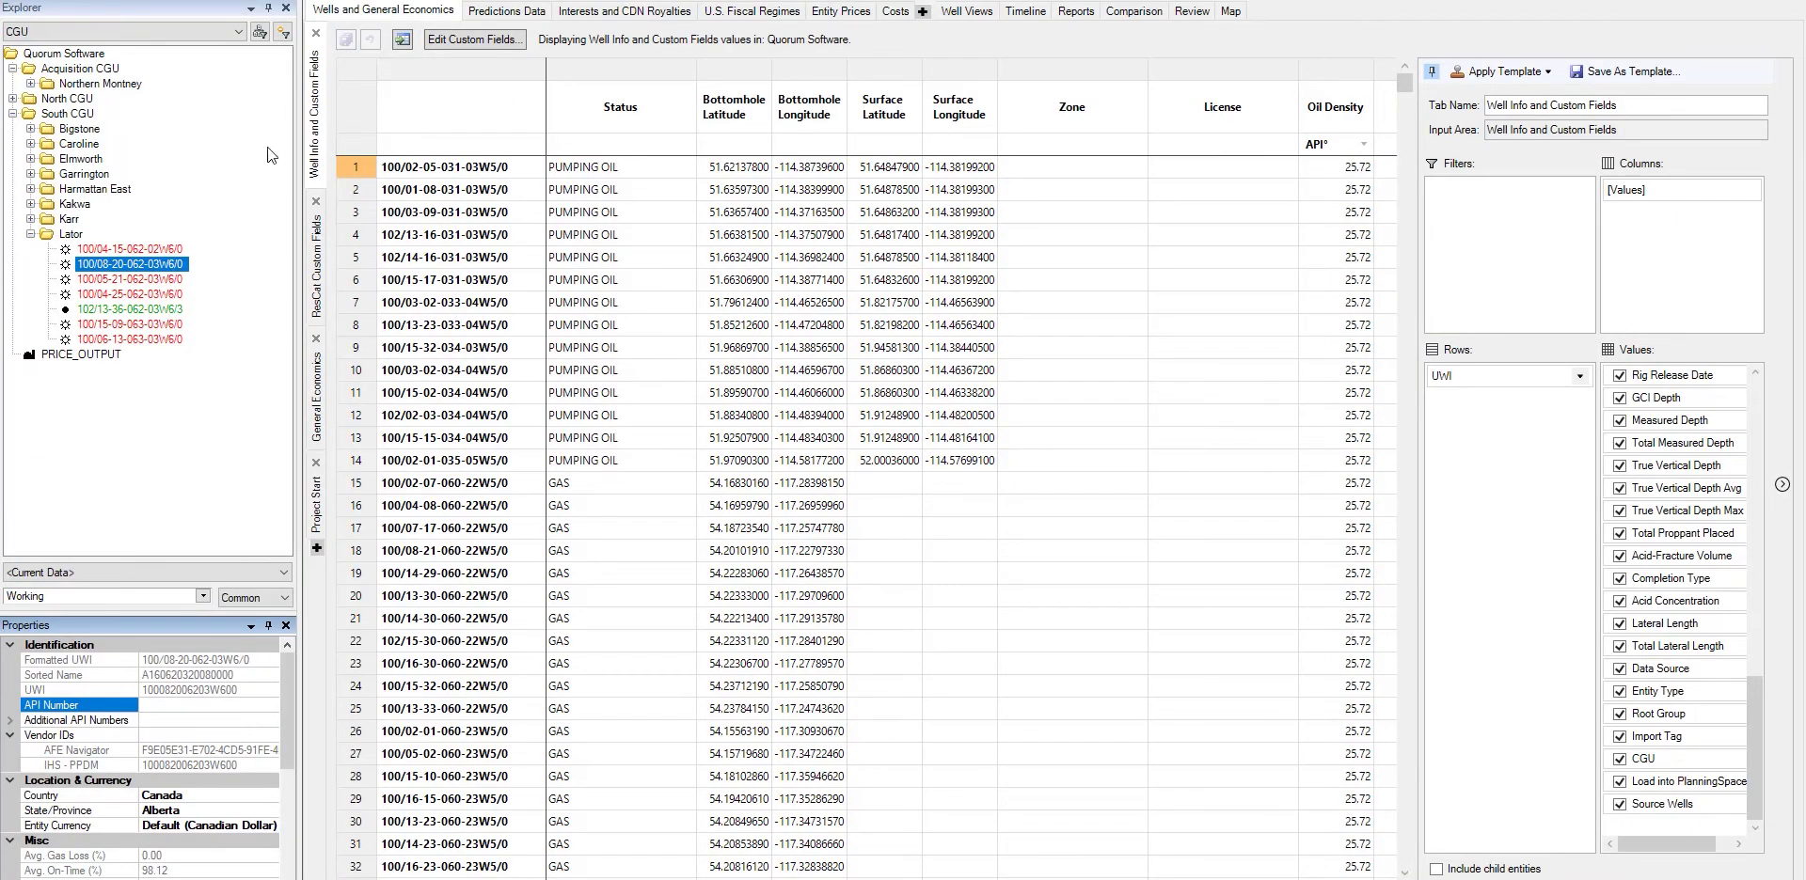
Step: Switch to Val Nav and filter the project to the selected well 100/08-20-062-03W6/0
{"action": "left_click", "coordinate": [448, 0]}
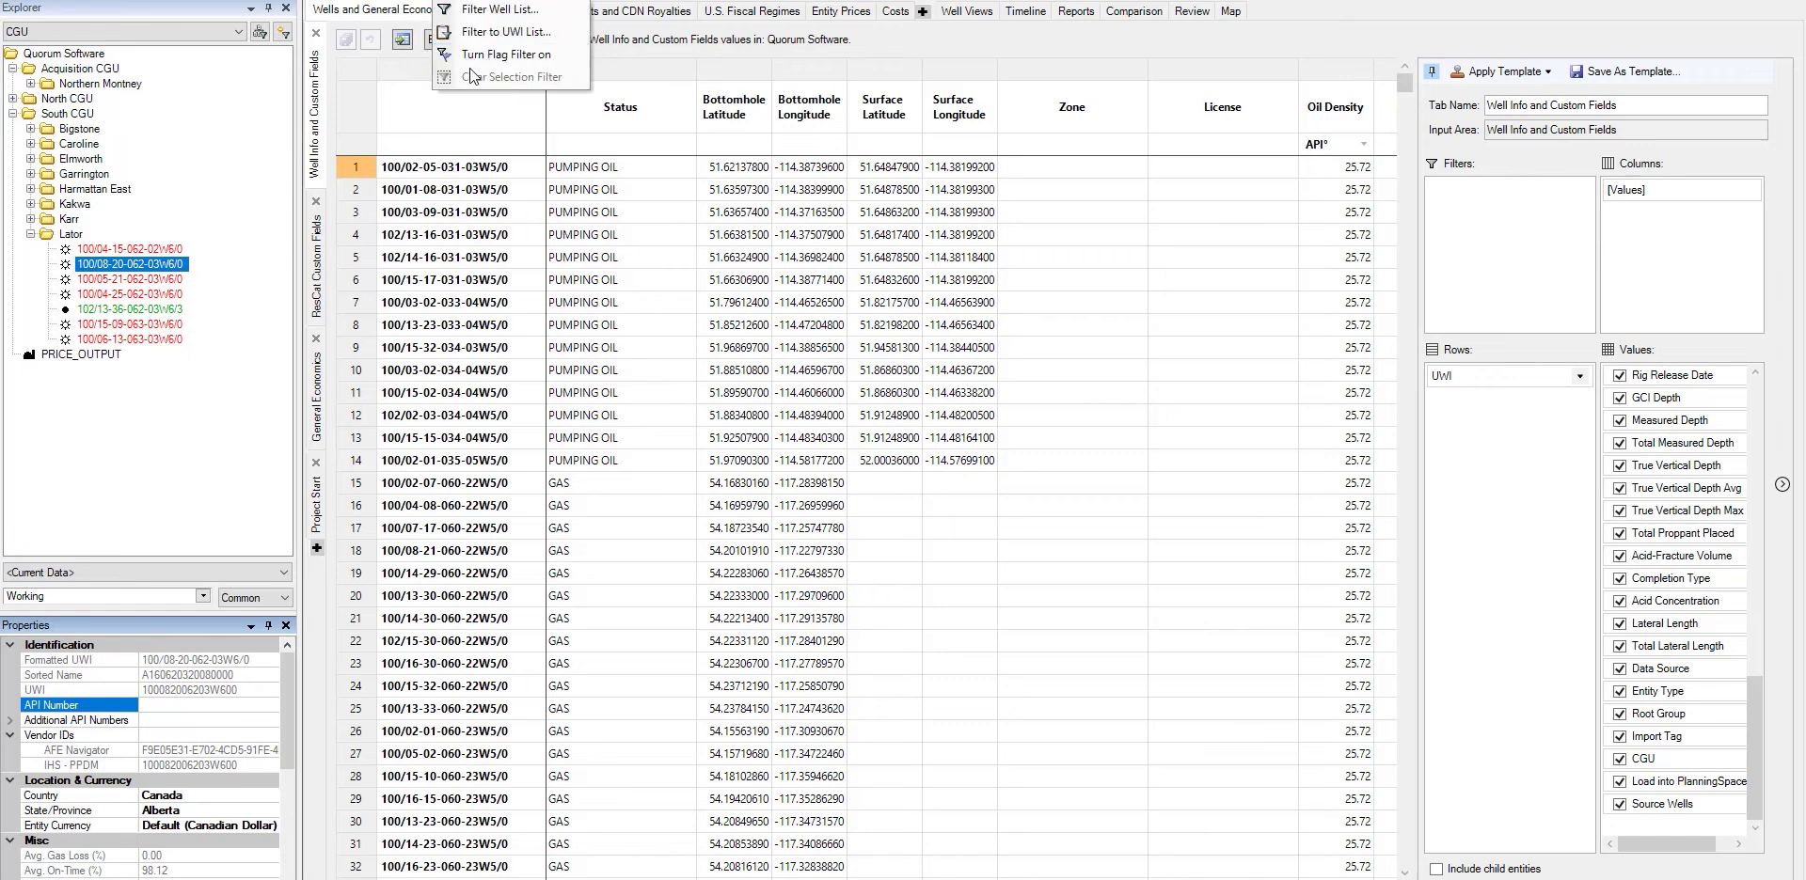
{"action": "left_click", "coordinate": [477, 69]}
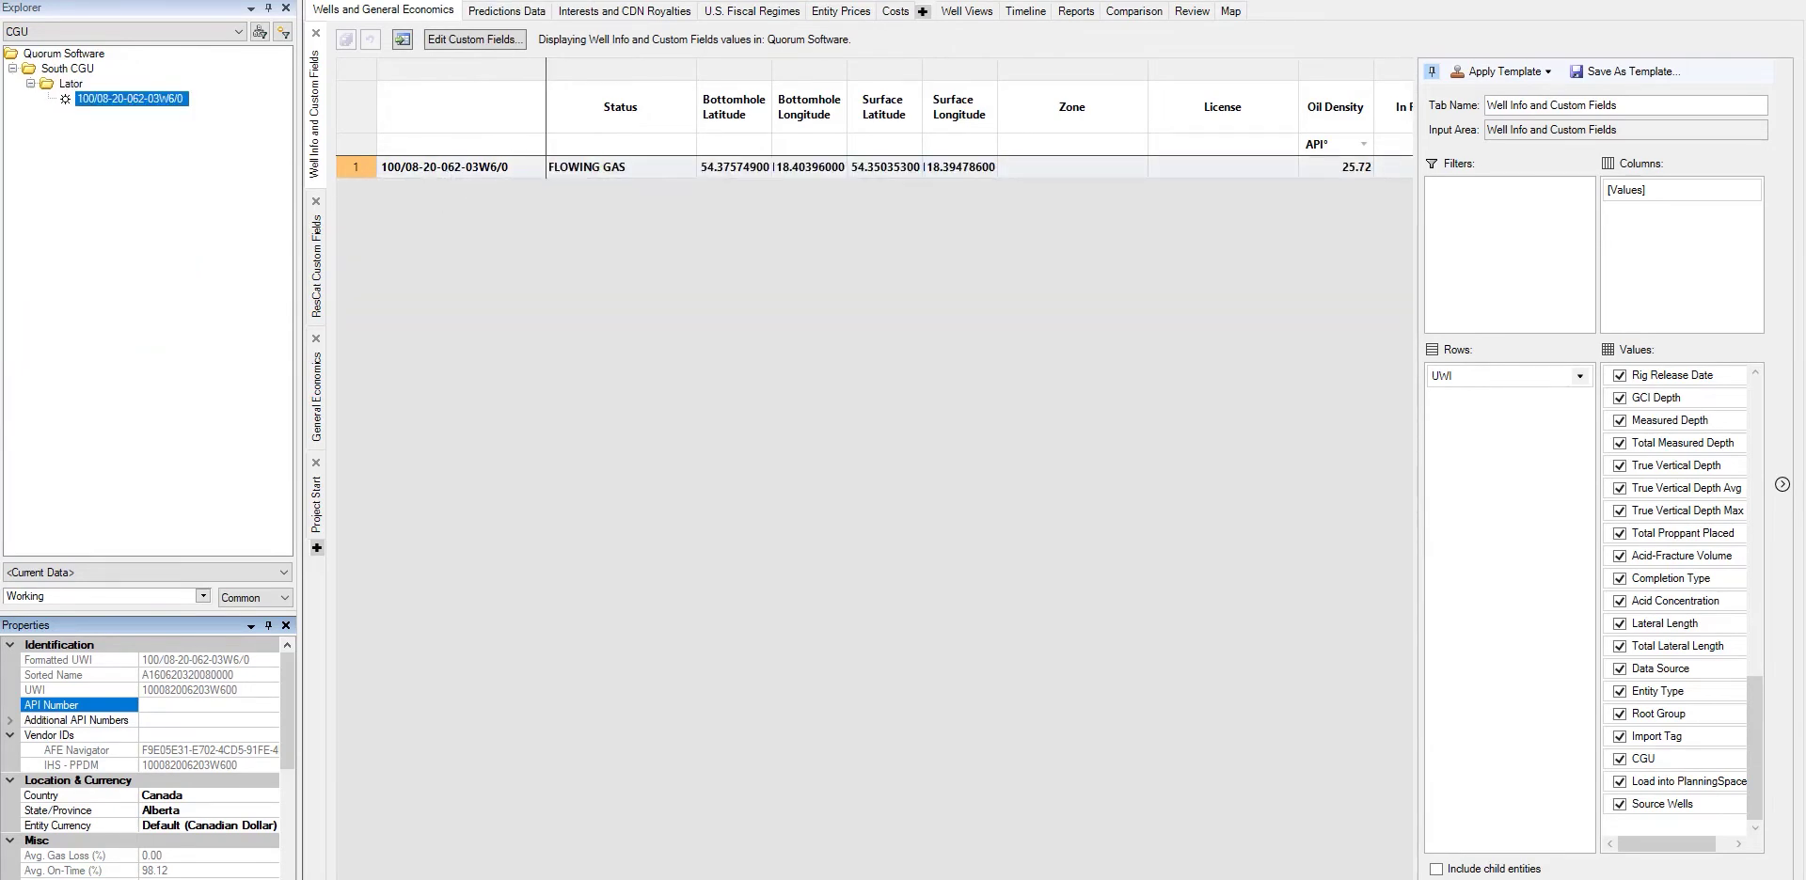
Step: Set the Pool of well 100/08-20-062-03W6/0 to MONTNEY GK in the Well Info and Custom Fields grid and save the change
{"action": "scroll", "coordinate": [875, 141], "scroll_direction": "left", "scroll_amount": 5}
{"action": "scroll", "coordinate": [875, 141], "scroll_direction": "right", "scroll_amount": 10}
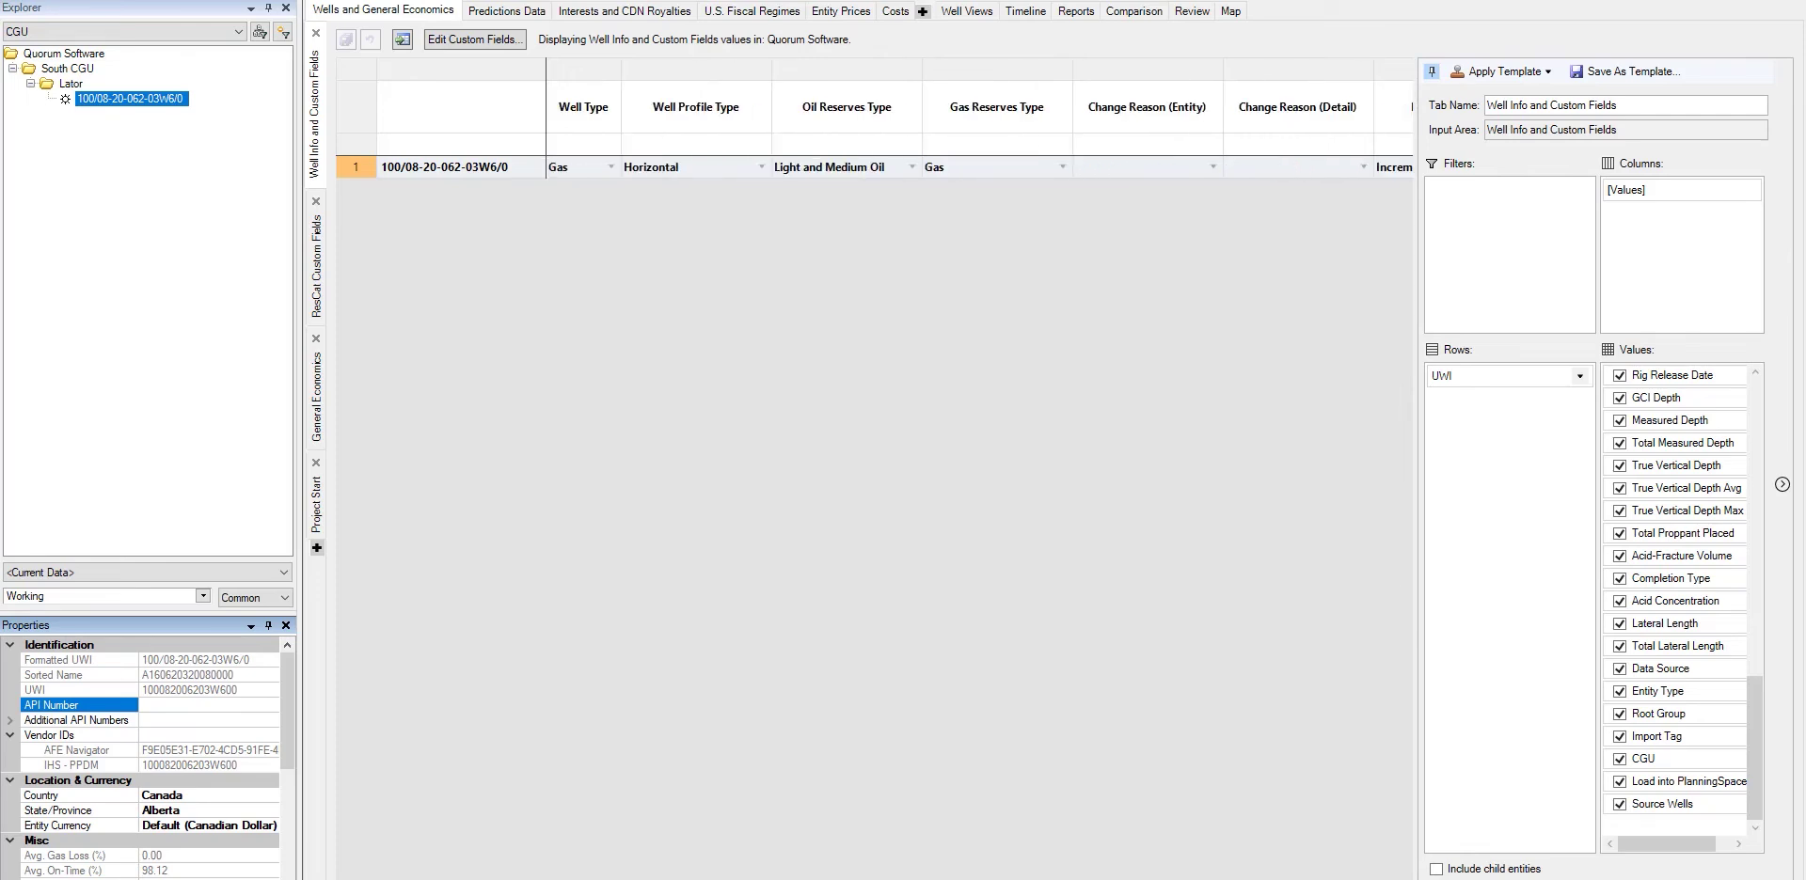
{"action": "scroll", "coordinate": [875, 141], "scroll_direction": "right", "scroll_amount": 3}
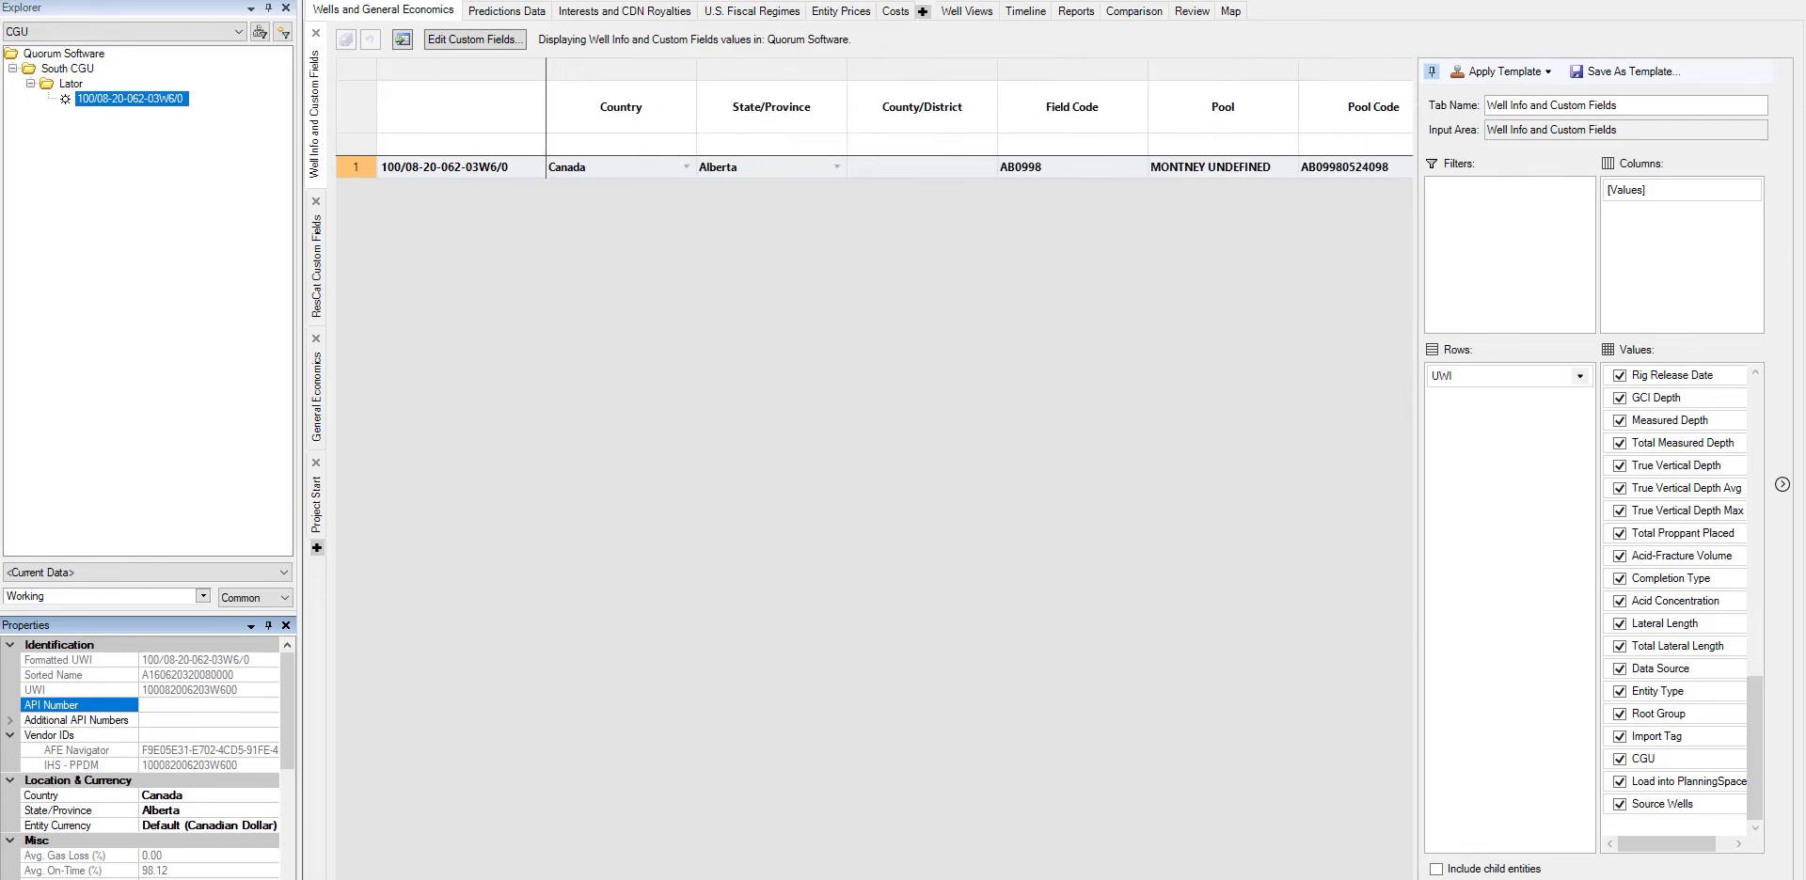
{"action": "left_click", "coordinate": [1227, 167]}
{"action": "left_click", "coordinate": [1237, 169]}
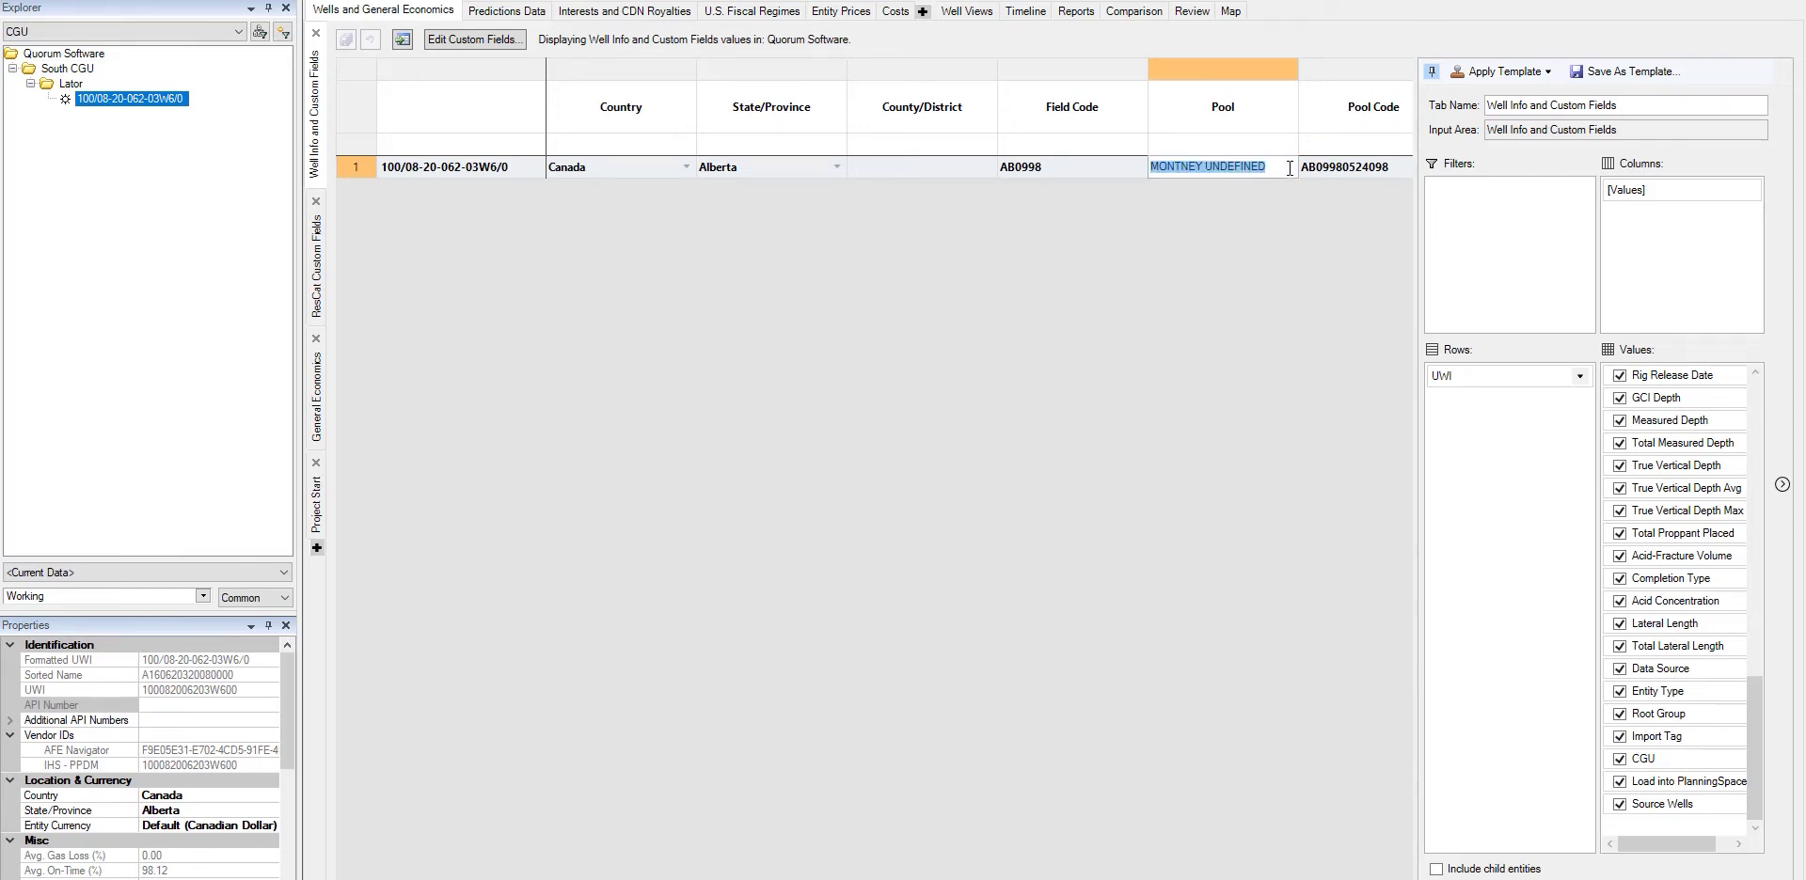
{"action": "left_click", "coordinate": [1290, 168]}
{"action": "key", "text": "BackSpace"}
{"action": "key", "text": "BackSpace"}
{"action": "key", "text": "BackSpace"}
{"action": "key", "text": "BackSpace"}
{"action": "key", "text": "BackSpace"}
{"action": "key", "text": "BackSpace"}
{"action": "key", "text": "BackSpace"}
{"action": "key", "text": "BackSpace"}
{"action": "key", "text": "BackSpace"}
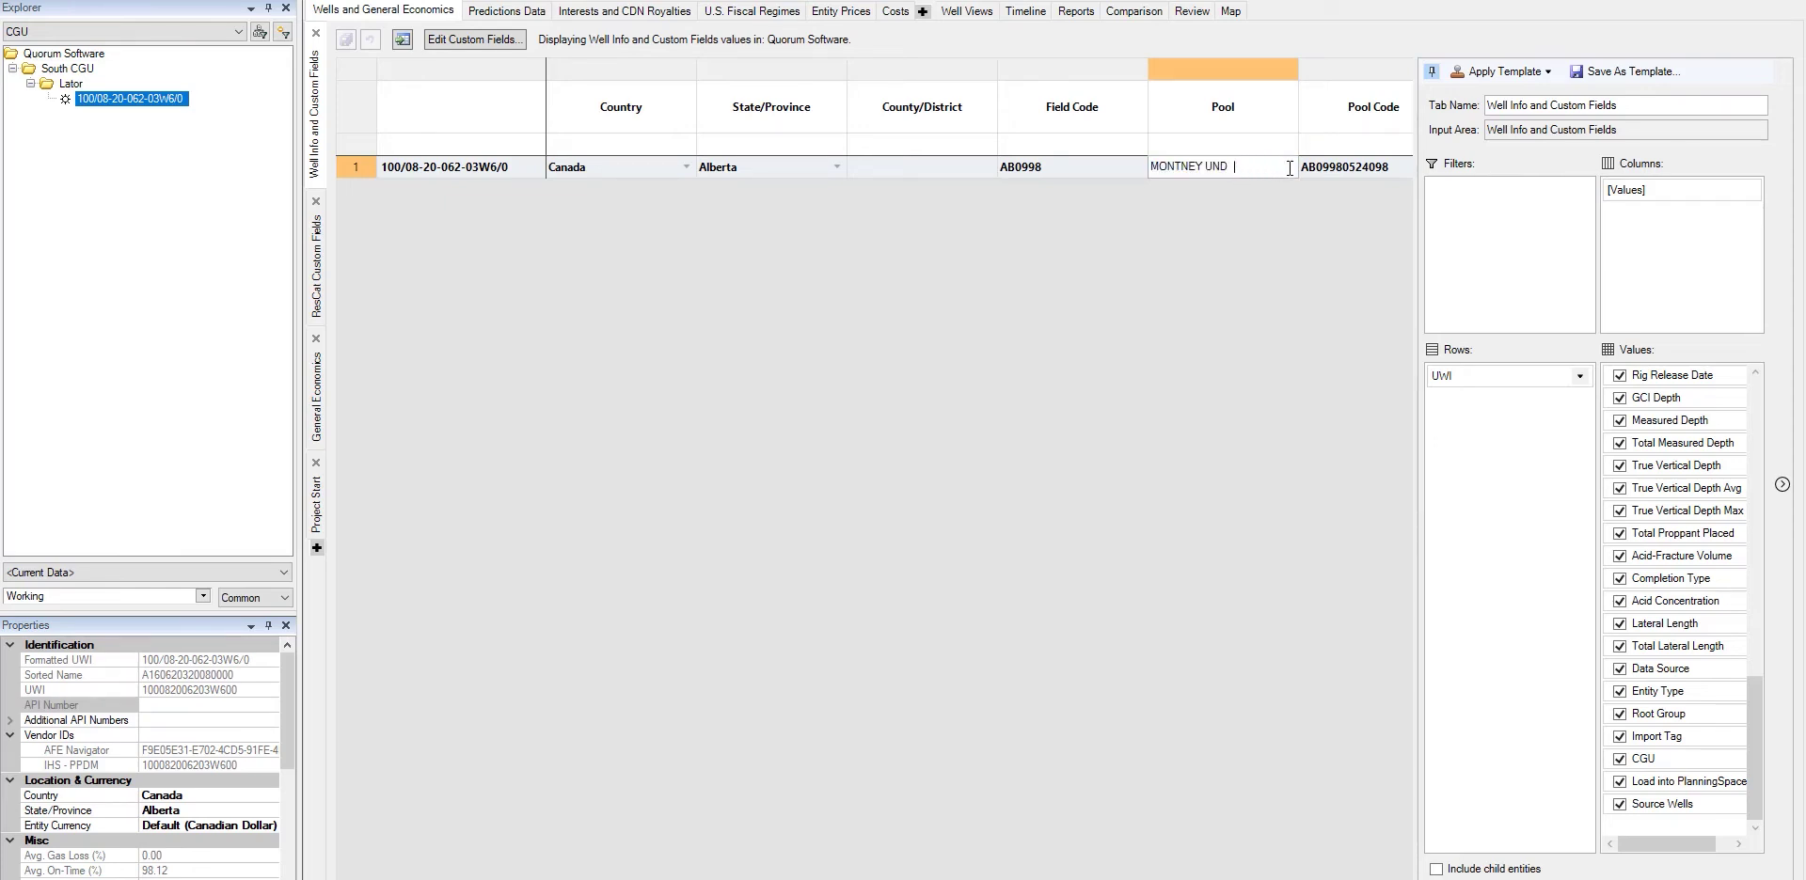
{"action": "type", "text": "GK"}
{"action": "key", "text": "Return"}
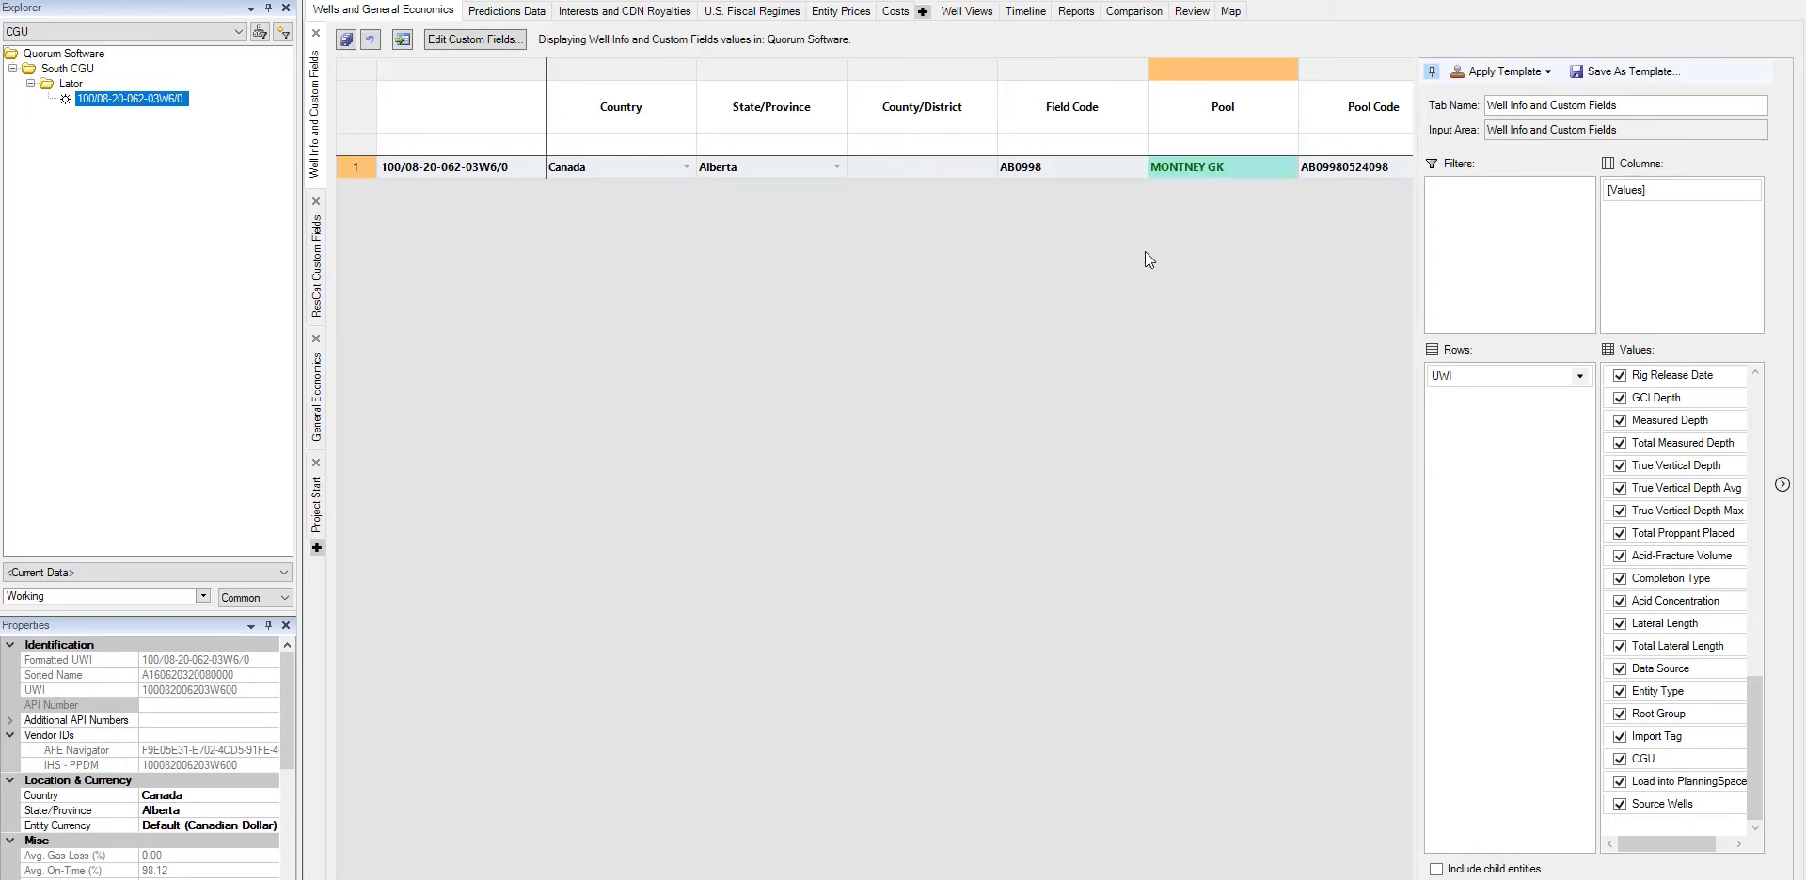
{"action": "left_click", "coordinate": [348, 41]}
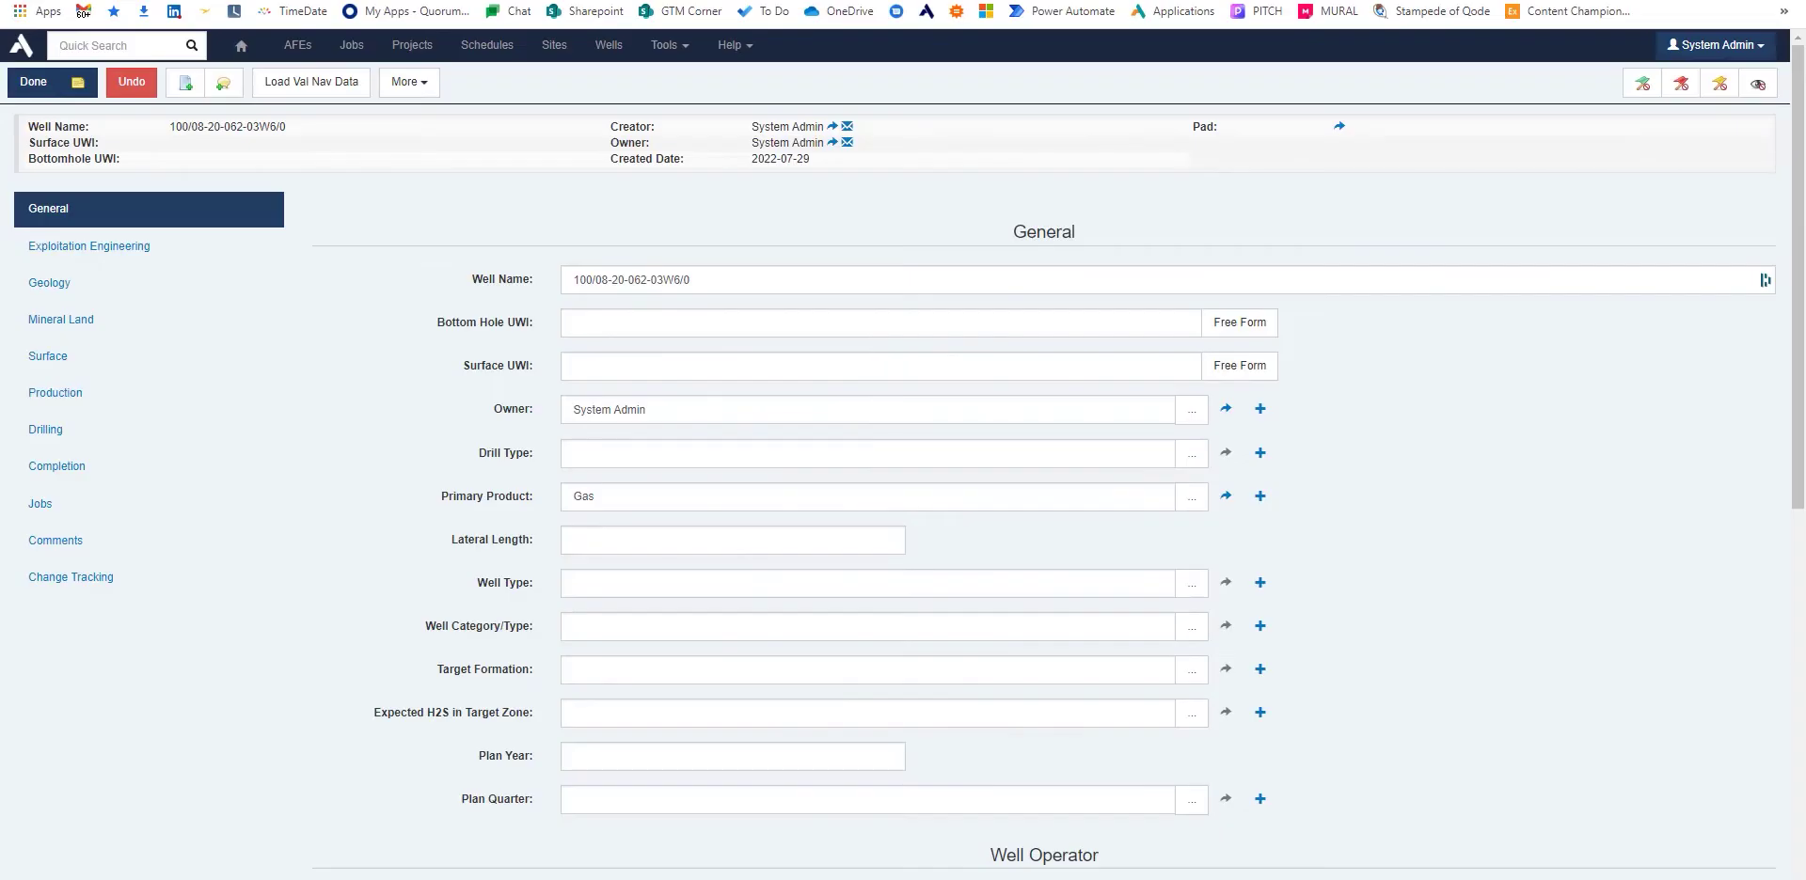
Step: In AFE Navigator, apply the well's updated Val Nav record, check the POOL field, and save the well
{"action": "left_click", "coordinate": [301, 82]}
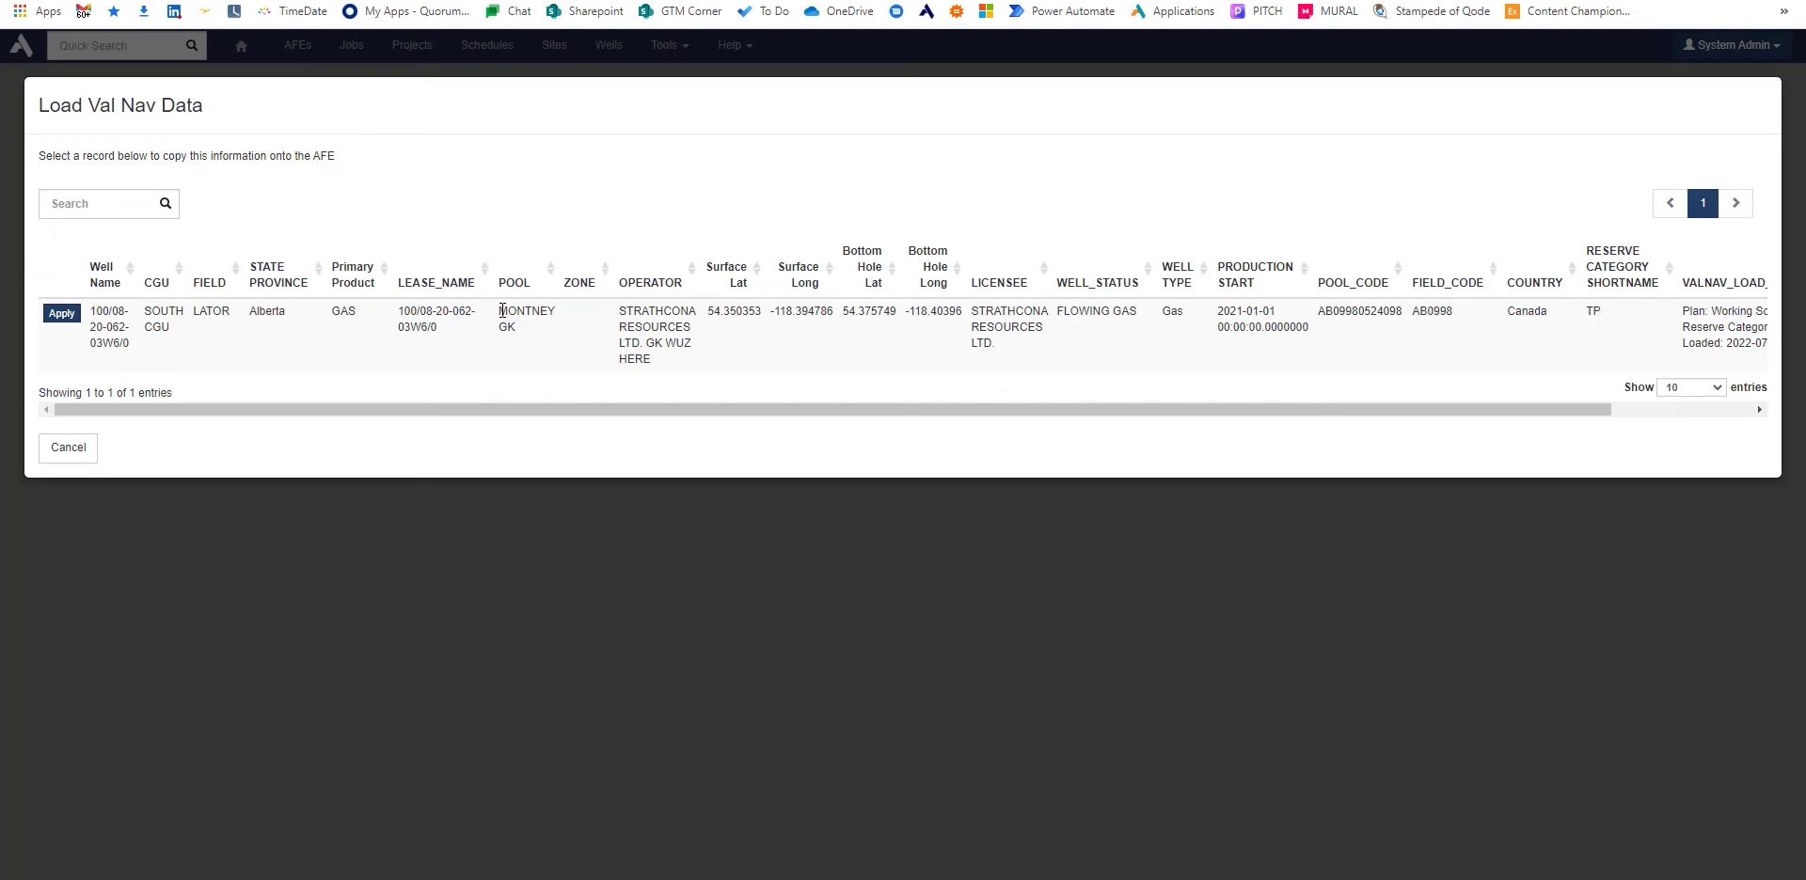
{"action": "left_click", "coordinate": [61, 313]}
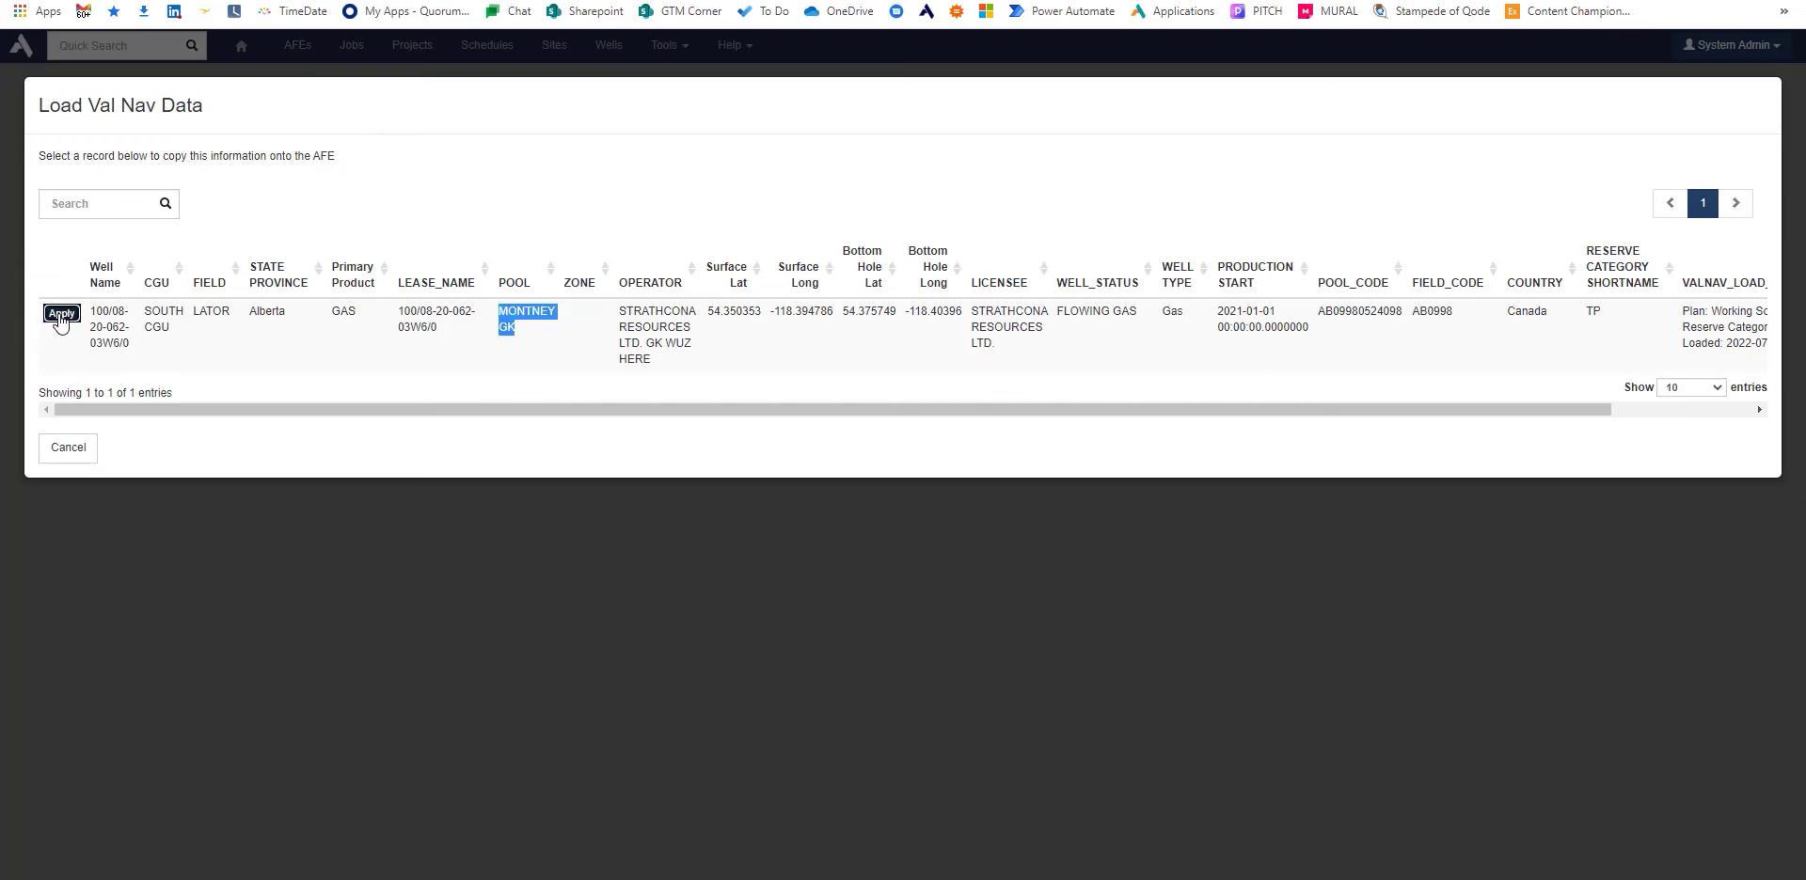
{"action": "scroll", "coordinate": [664, 711], "scroll_direction": "down", "scroll_amount": 9}
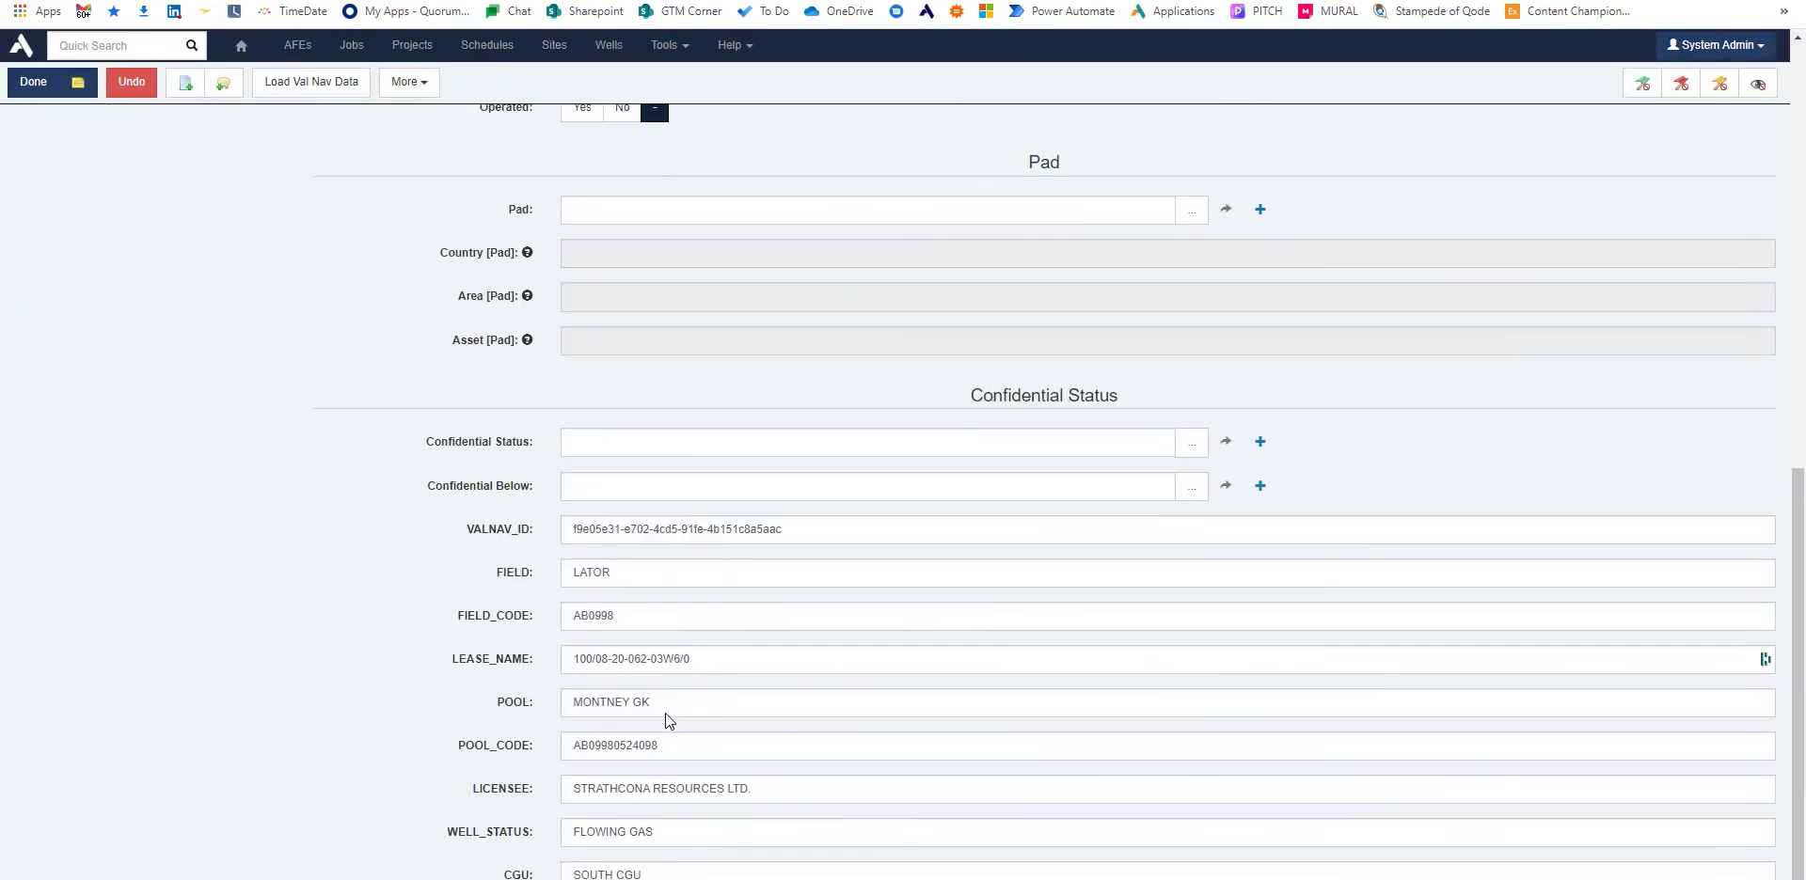
{"action": "triple_click", "coordinate": [679, 695]}
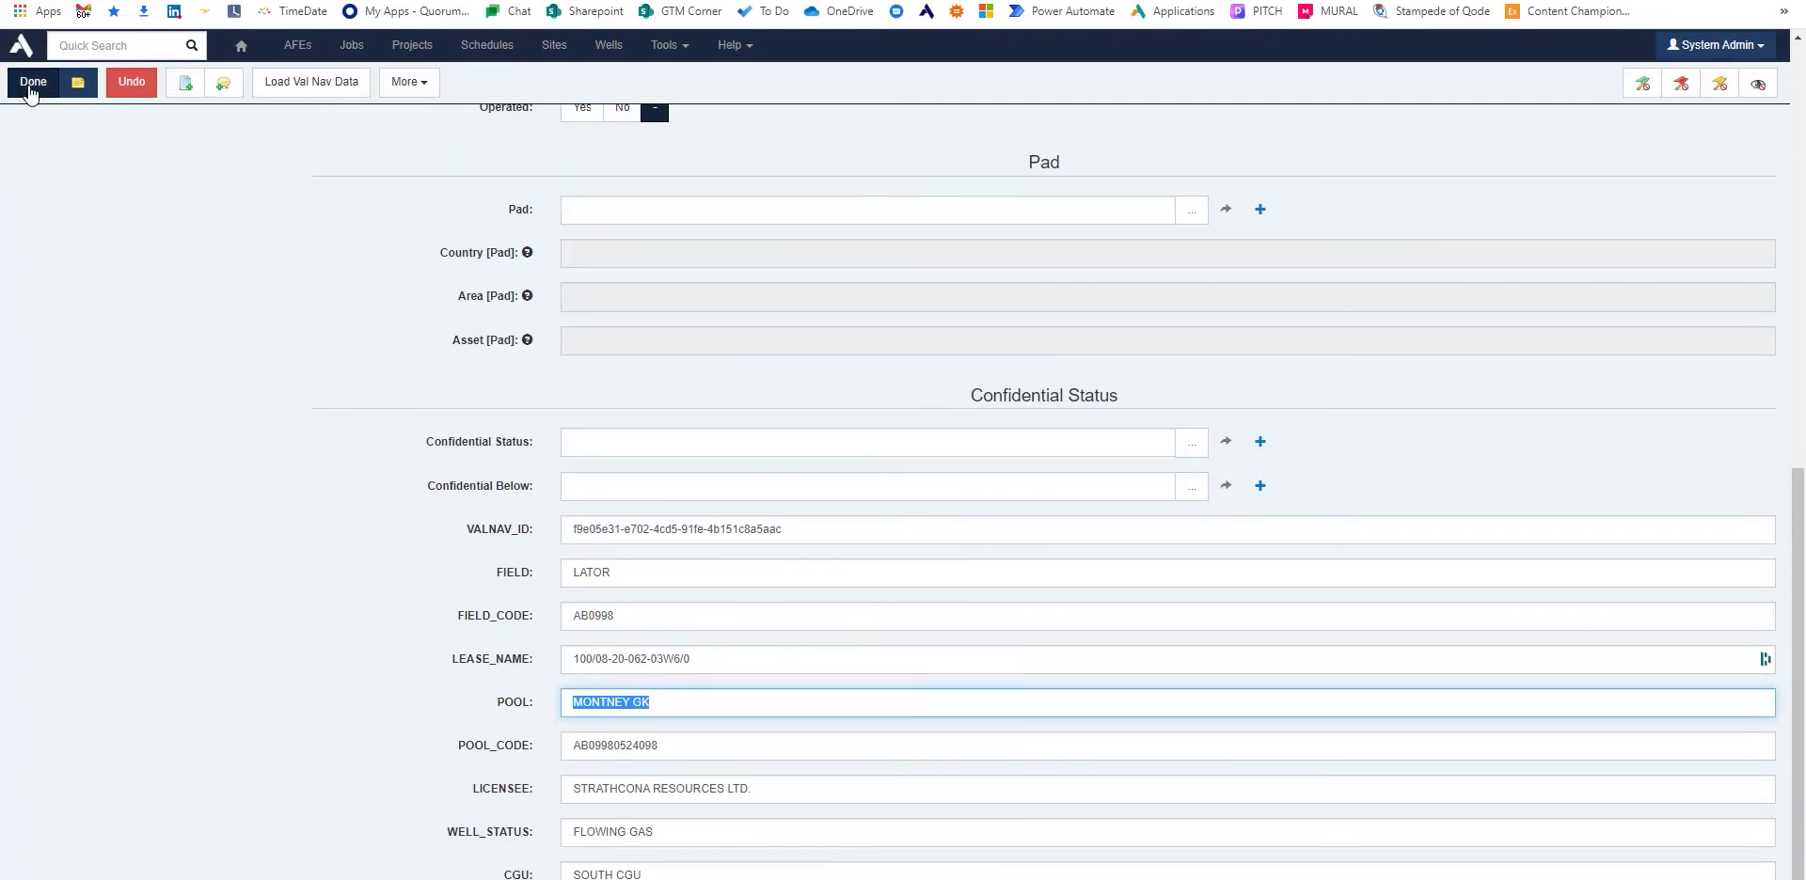
{"action": "left_click", "coordinate": [31, 90]}
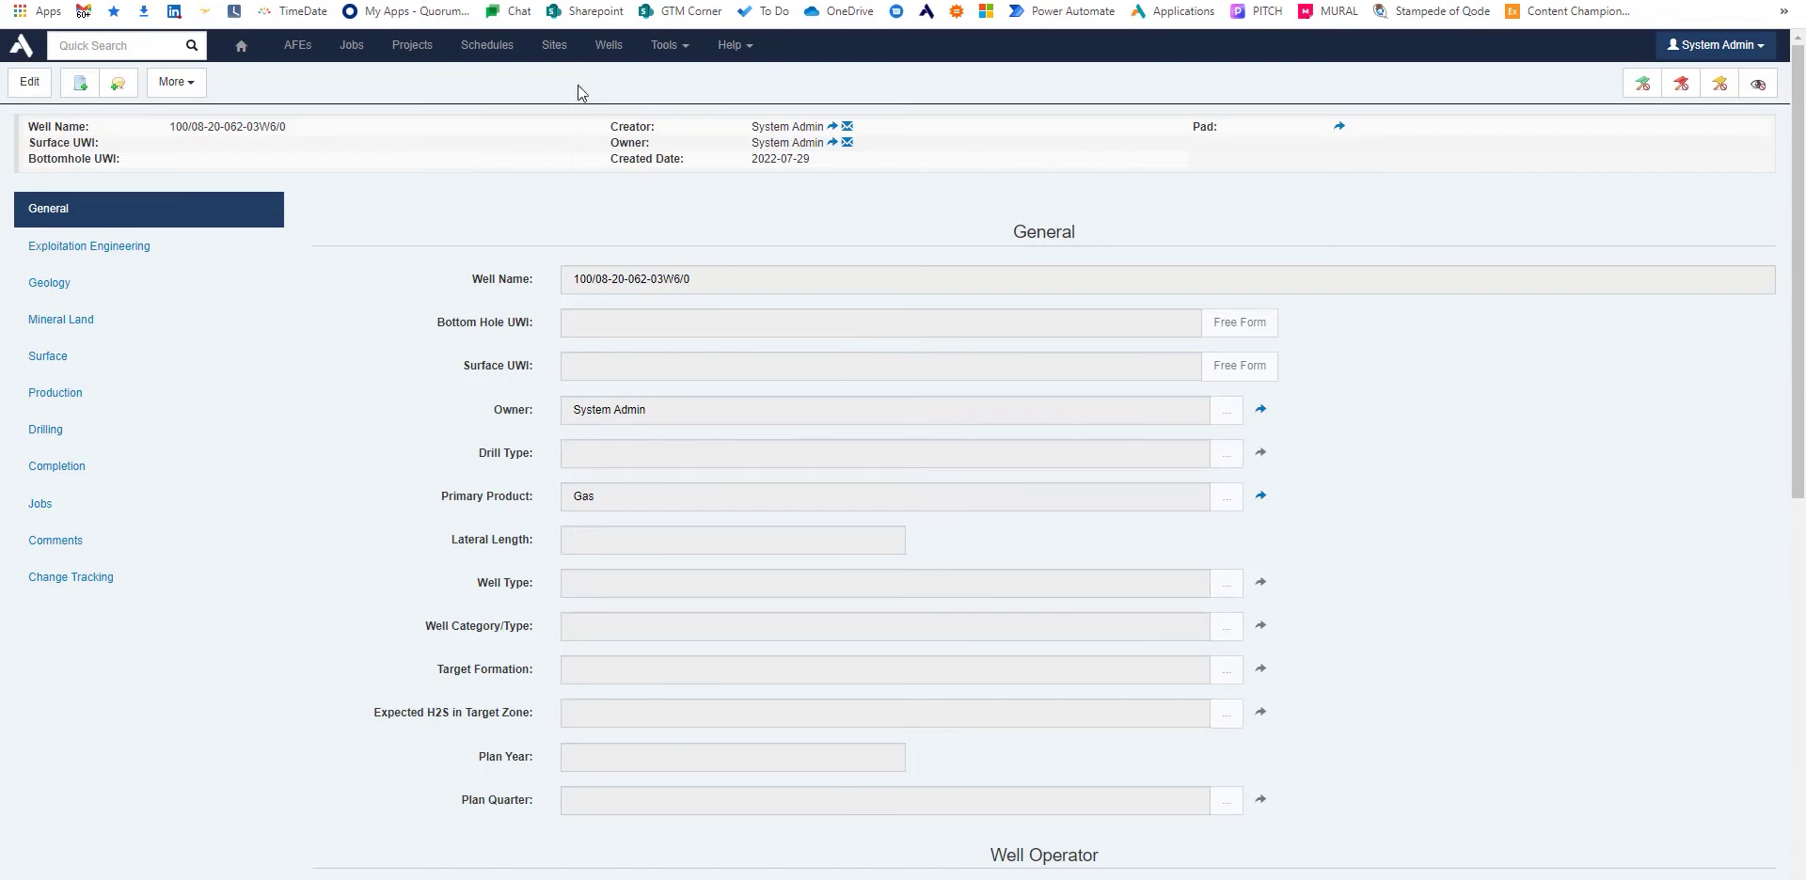
Step: Open the existing well AUCERNA HZ 10-17-62-8W6, review its Val Nav fields, and put the record into edit mode
{"action": "left_click", "coordinate": [608, 47]}
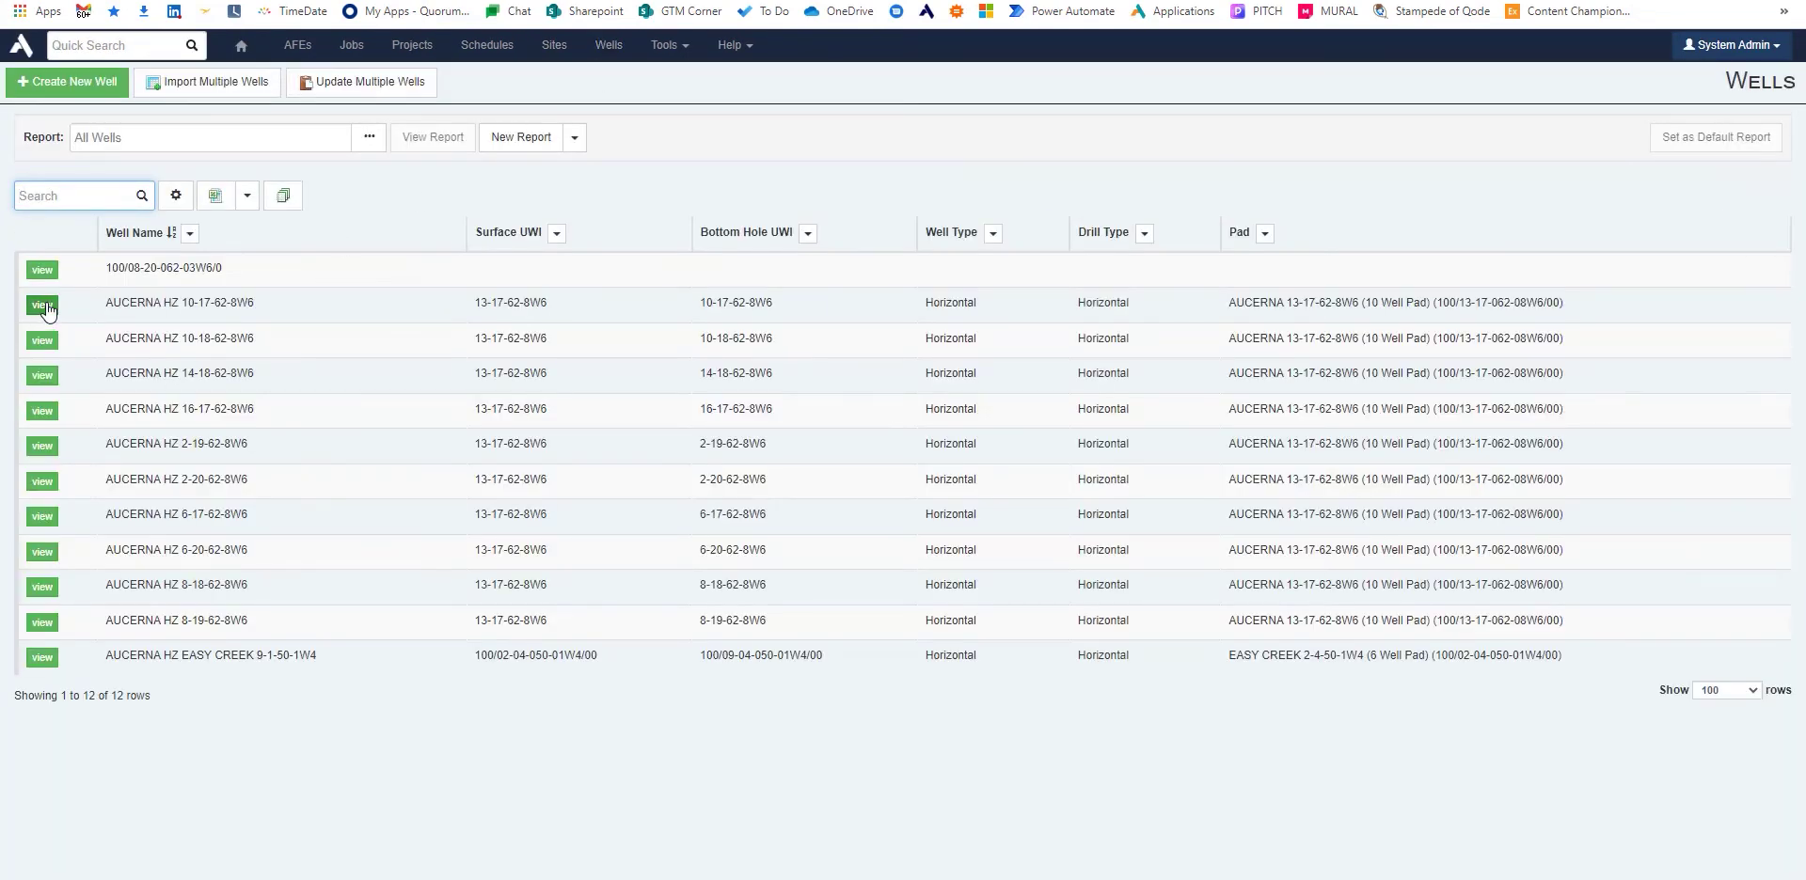
{"action": "left_click", "coordinate": [42, 305]}
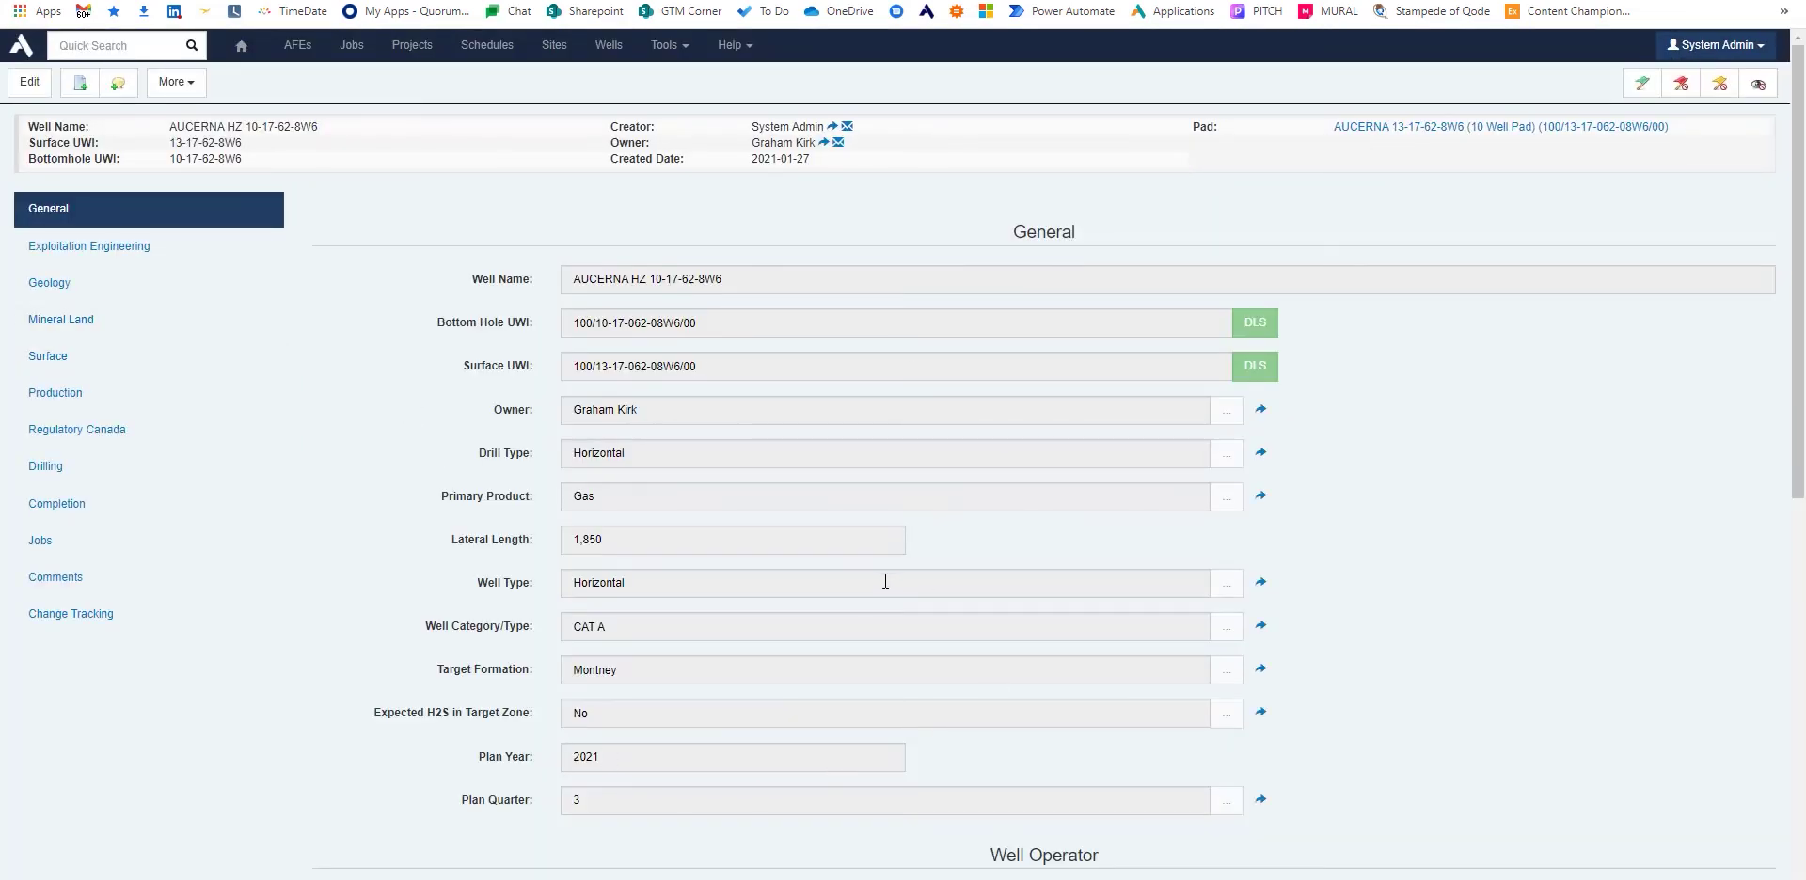
{"action": "scroll", "coordinate": [882, 576], "scroll_direction": "down", "scroll_amount": 8}
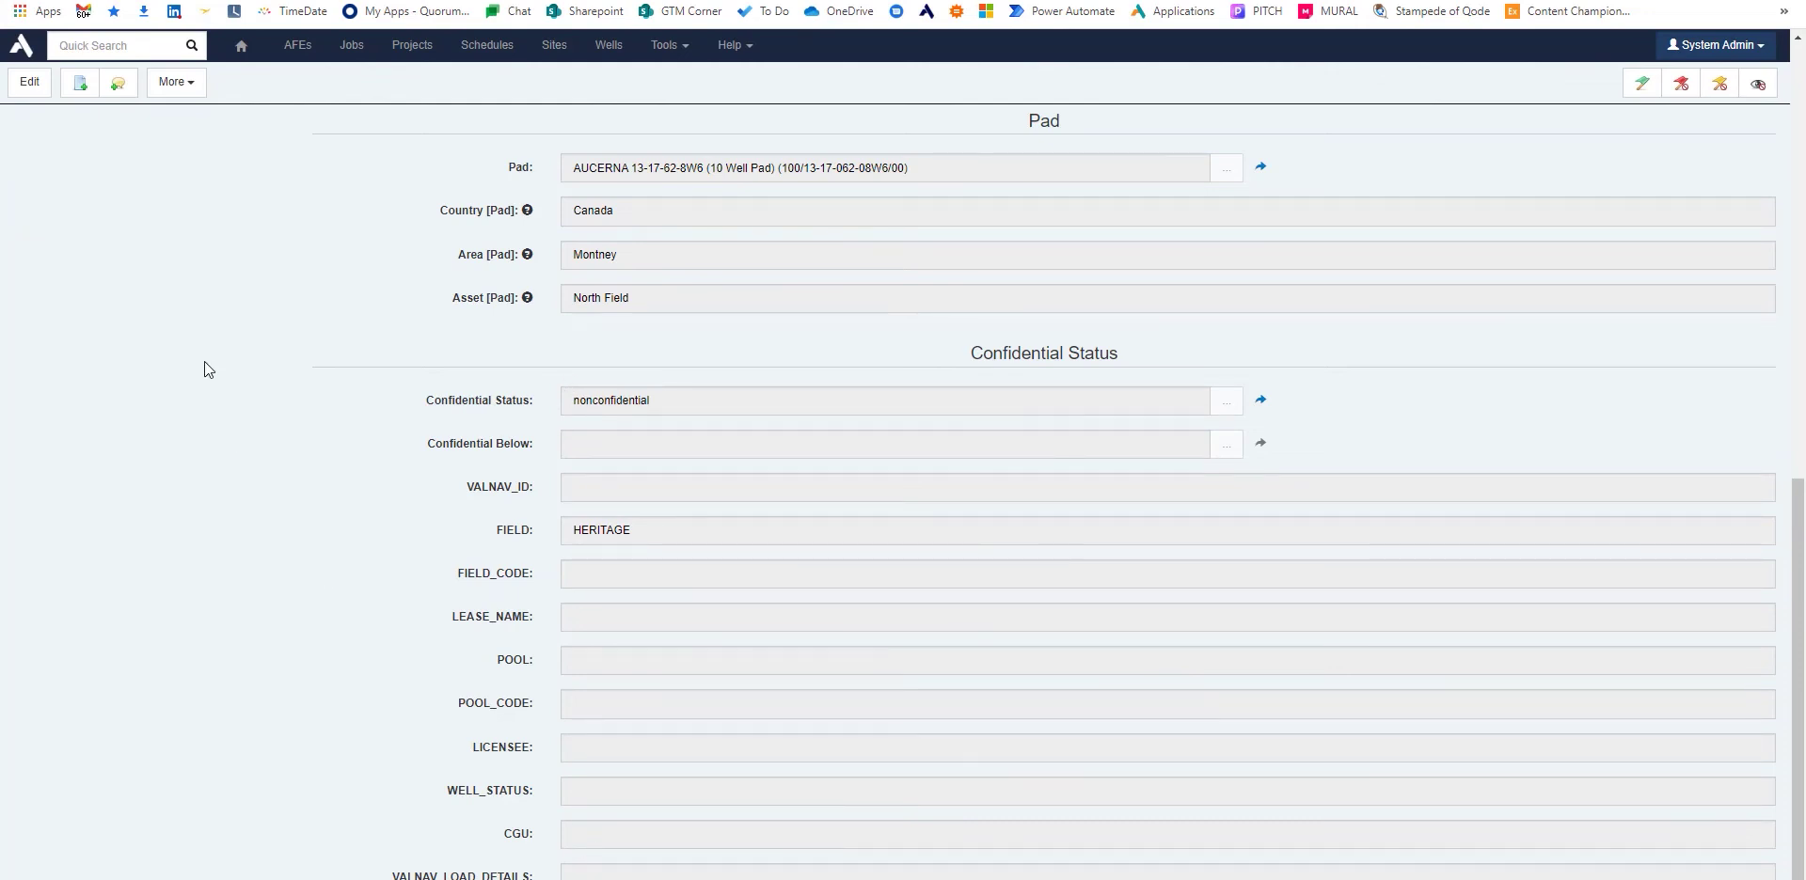
{"action": "scroll", "coordinate": [201, 365], "scroll_direction": "up", "scroll_amount": 8}
{"action": "left_click", "coordinate": [28, 87]}
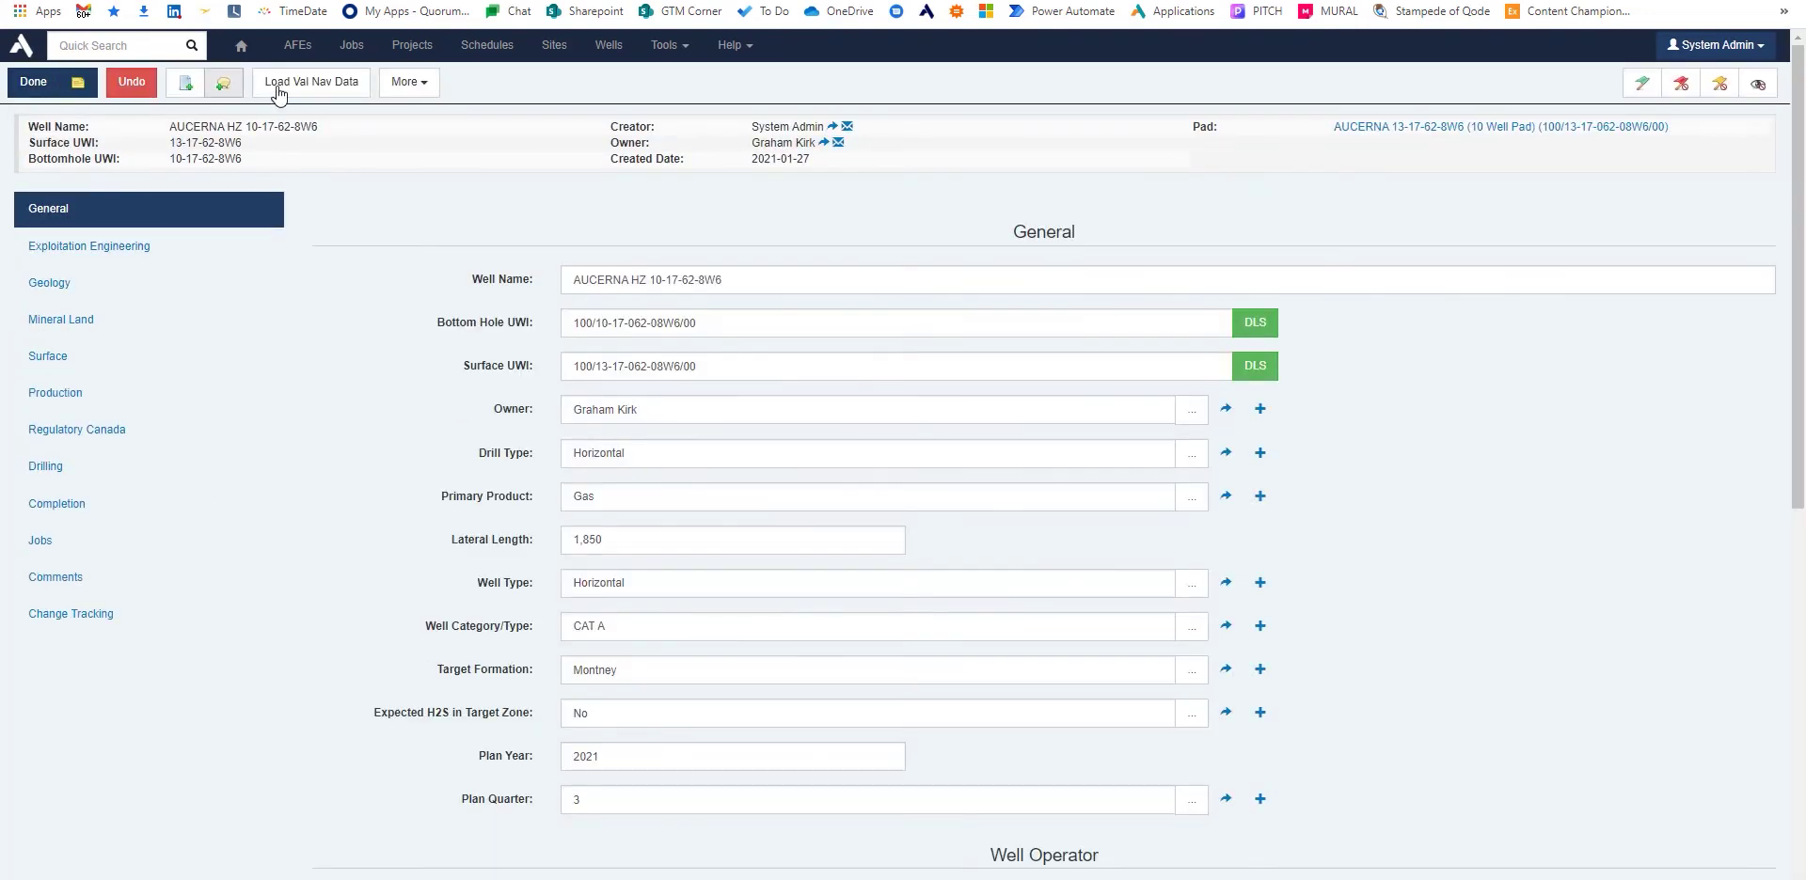
Step: Search the Val Nav records for HERITAGE and apply record 100/01-03-082-18W6/0 to the well
{"action": "left_click", "coordinate": [325, 82]}
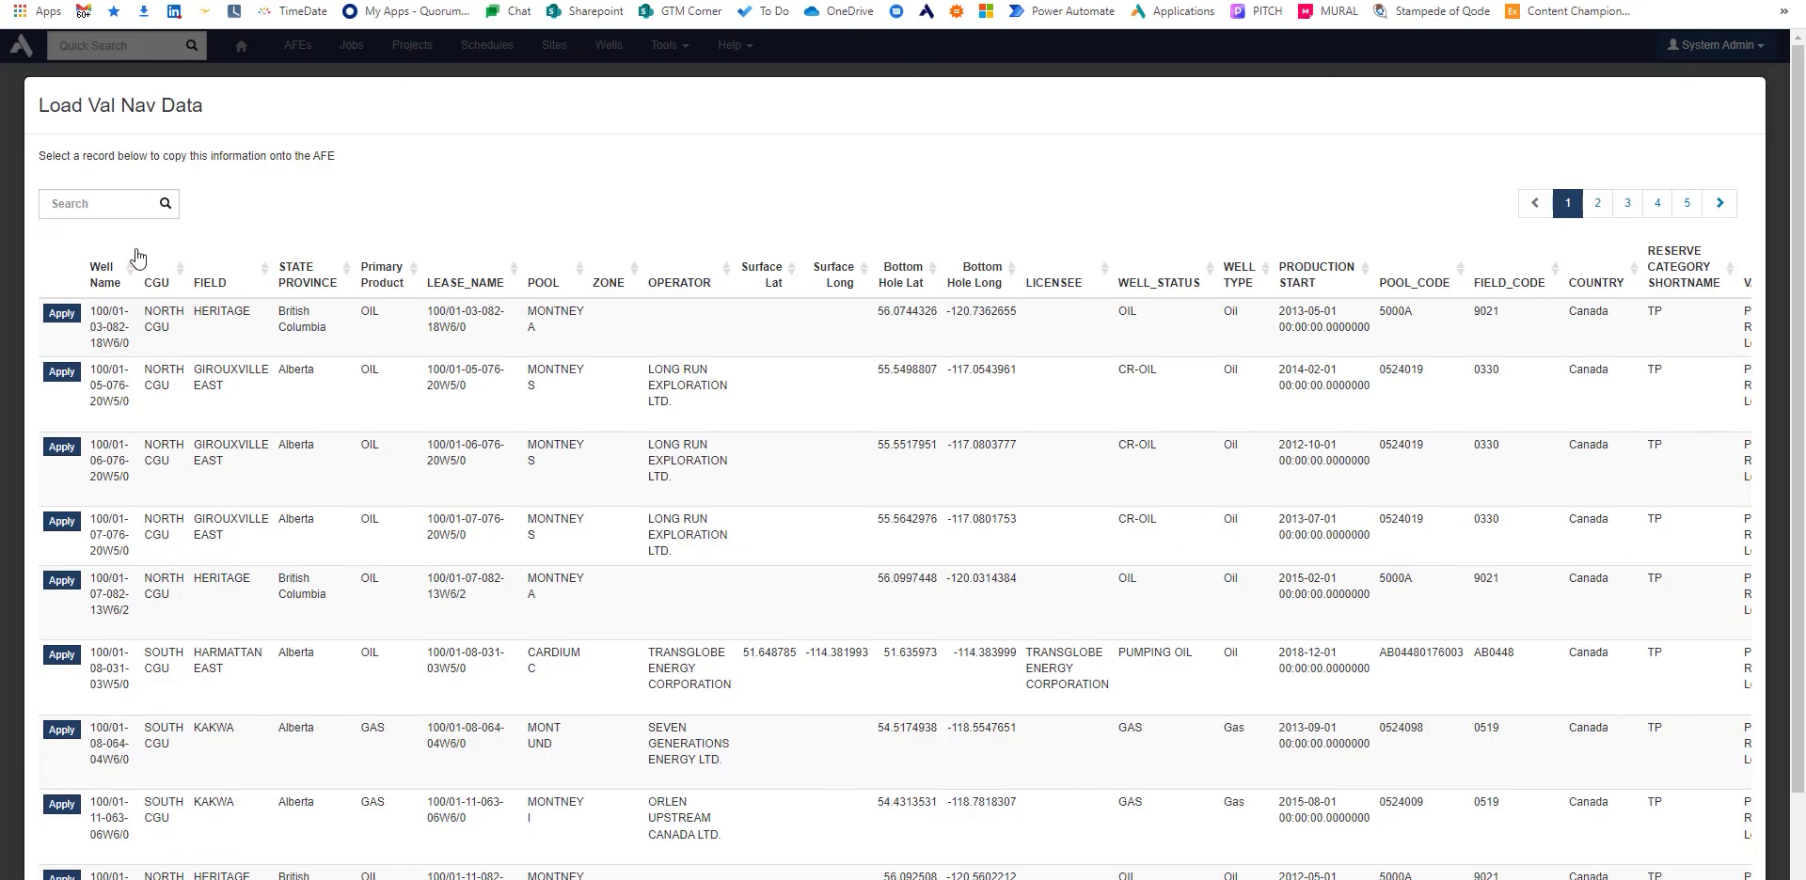
{"action": "left_click", "coordinate": [158, 206]}
{"action": "type", "text": "HERITAGE"}
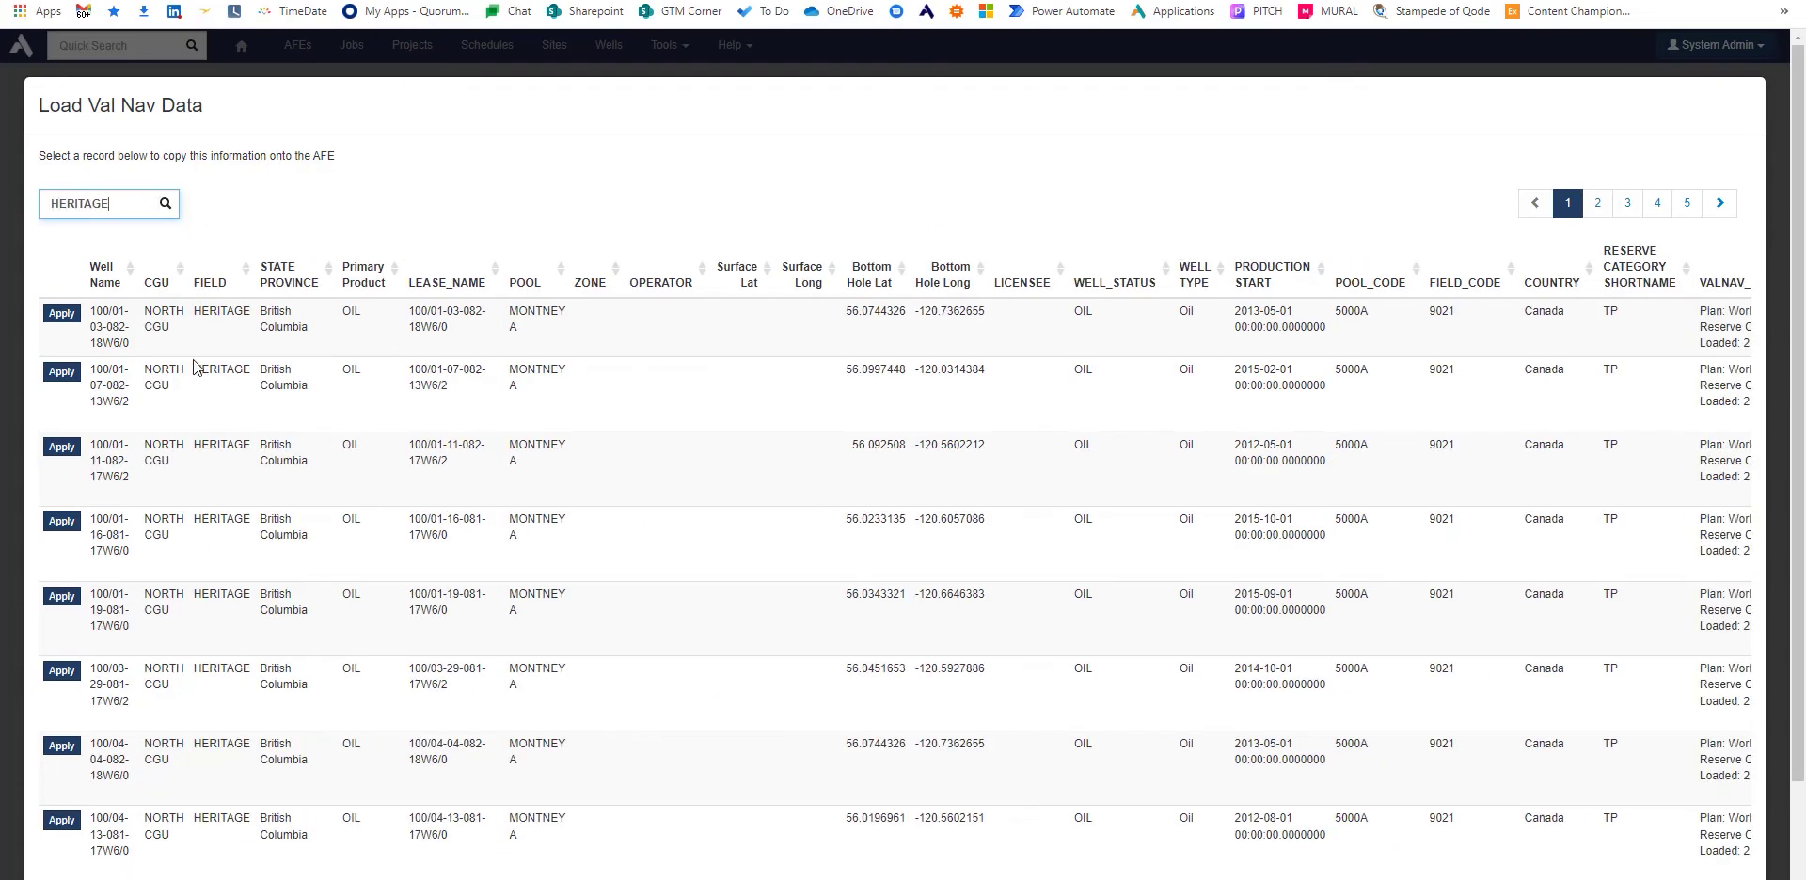
{"action": "left_click", "coordinate": [51, 318]}
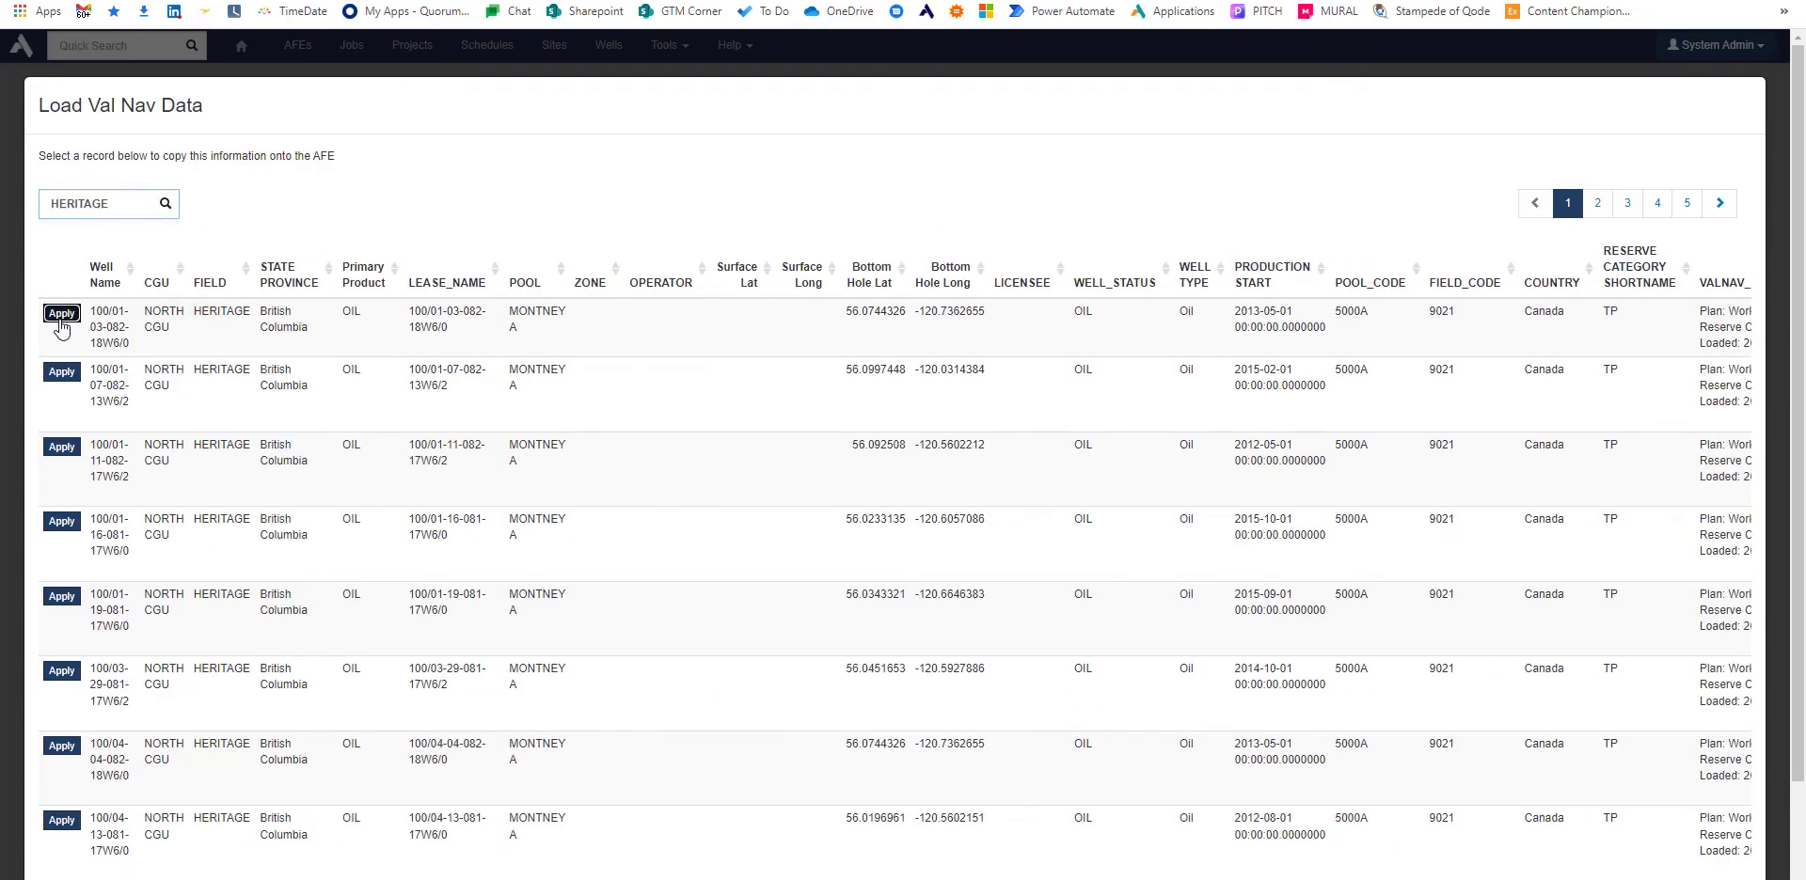
{"action": "scroll", "coordinate": [315, 518], "scroll_direction": "down", "scroll_amount": 8}
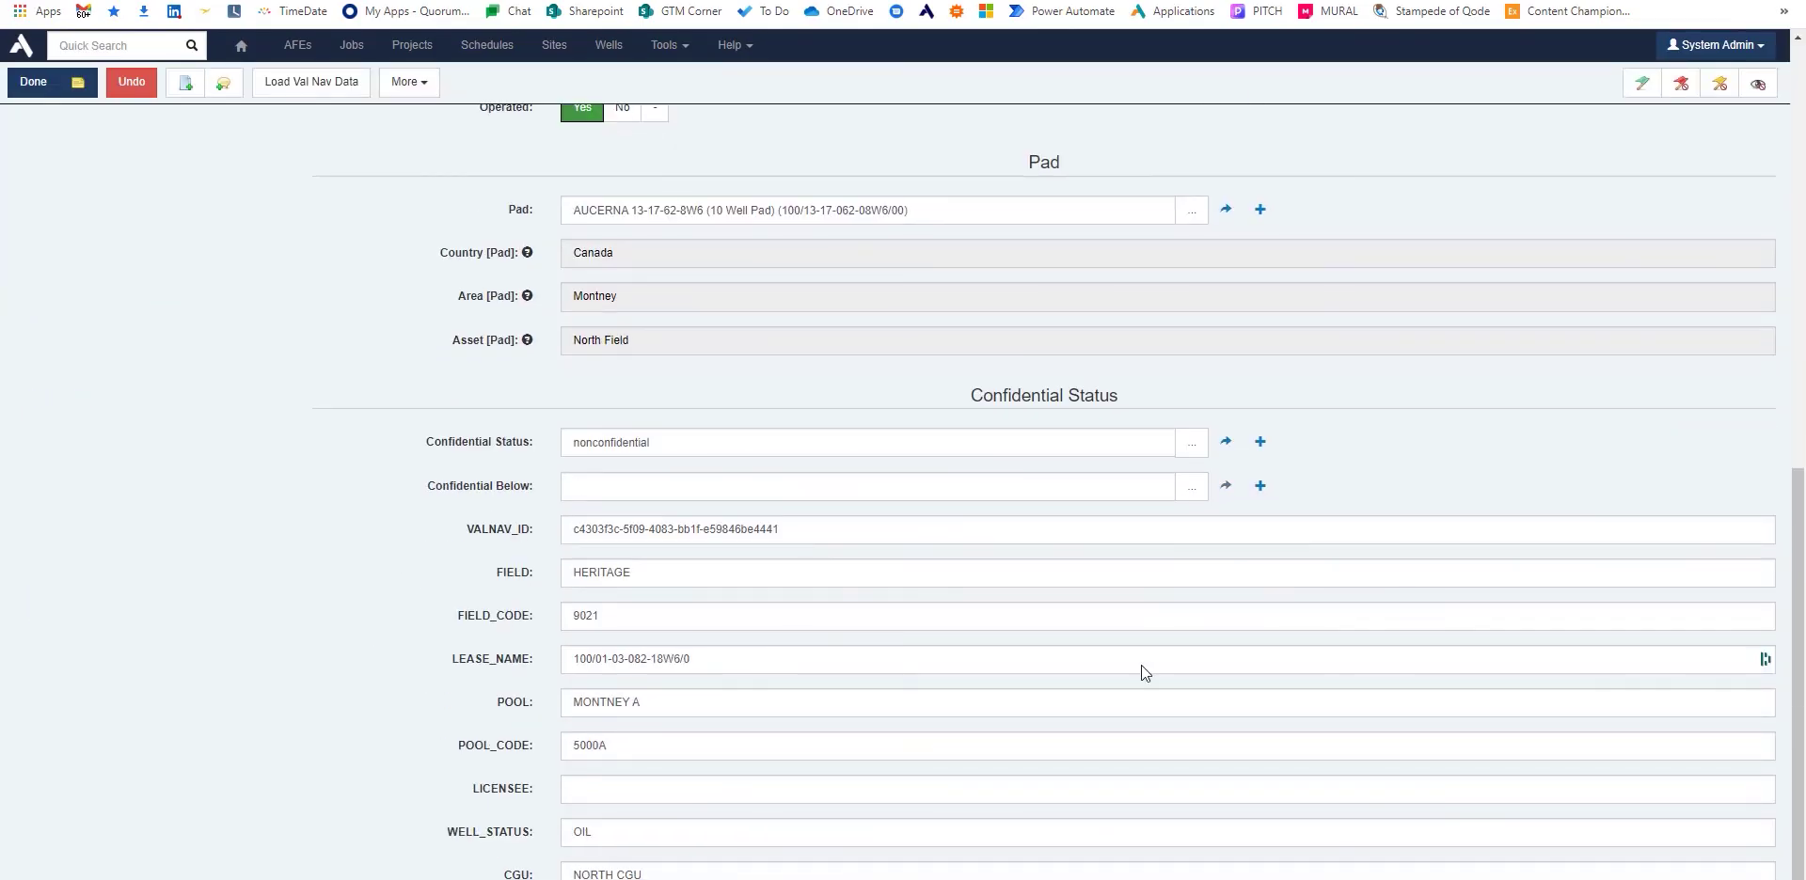
Step: Inspect the loaded VALNAV_ID, reopen the Val Nav records available to the well, and cancel without applying
{"action": "triple_click", "coordinate": [815, 528]}
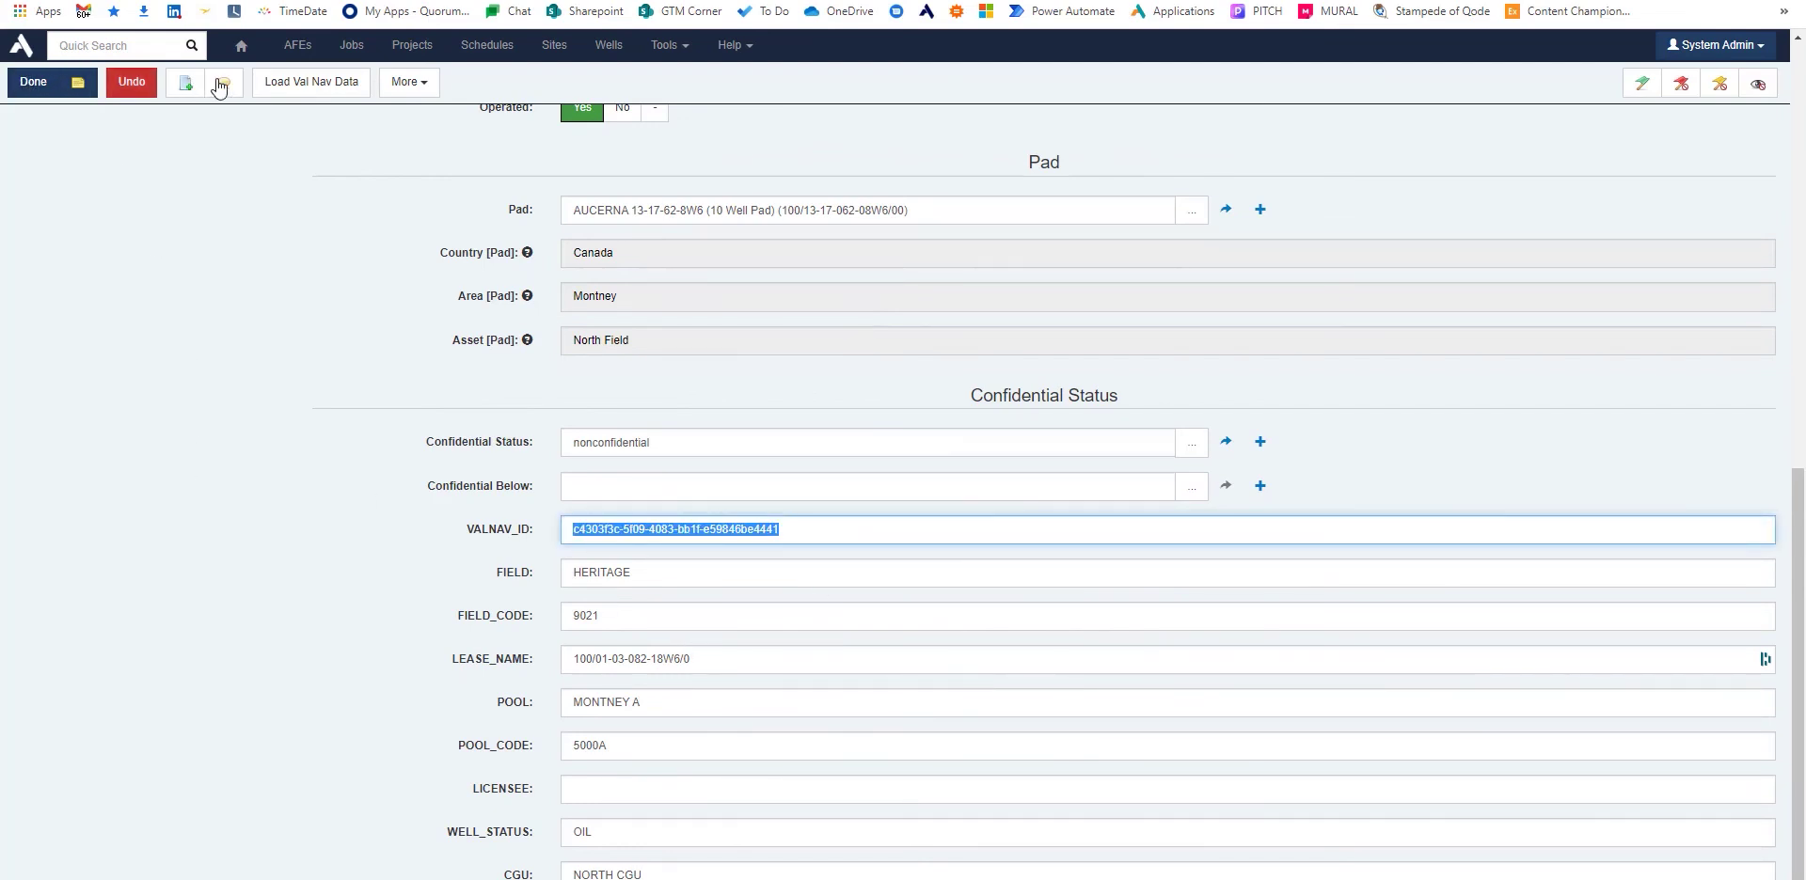
{"action": "left_click", "coordinate": [287, 83]}
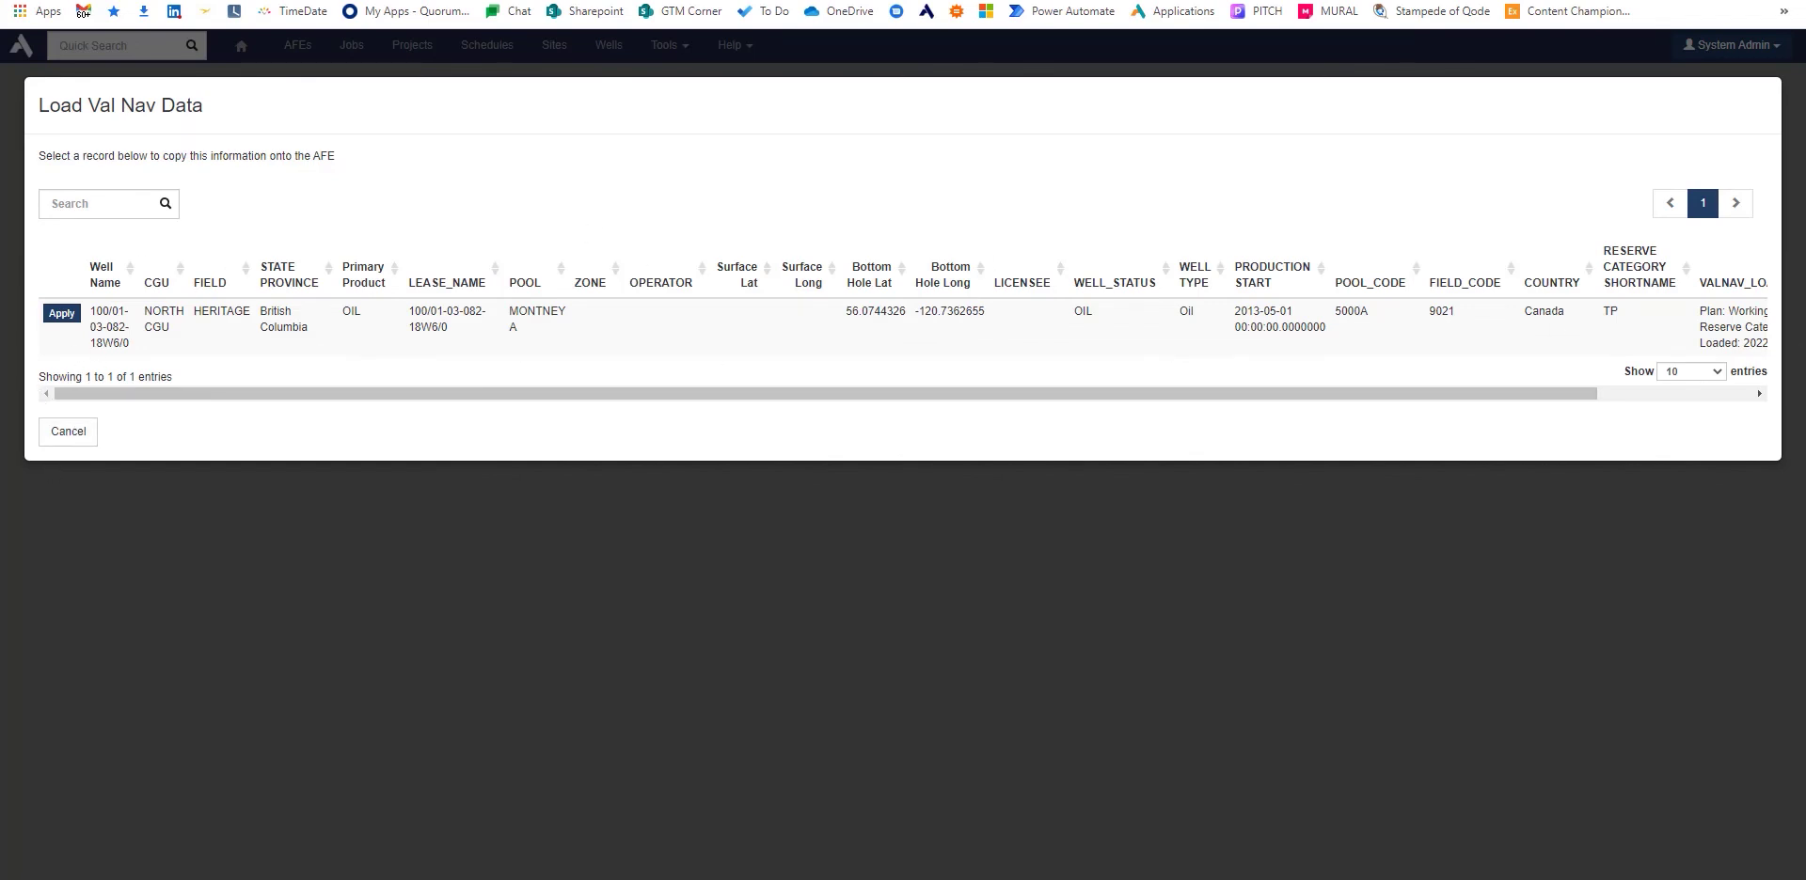
{"action": "left_click", "coordinate": [70, 435]}
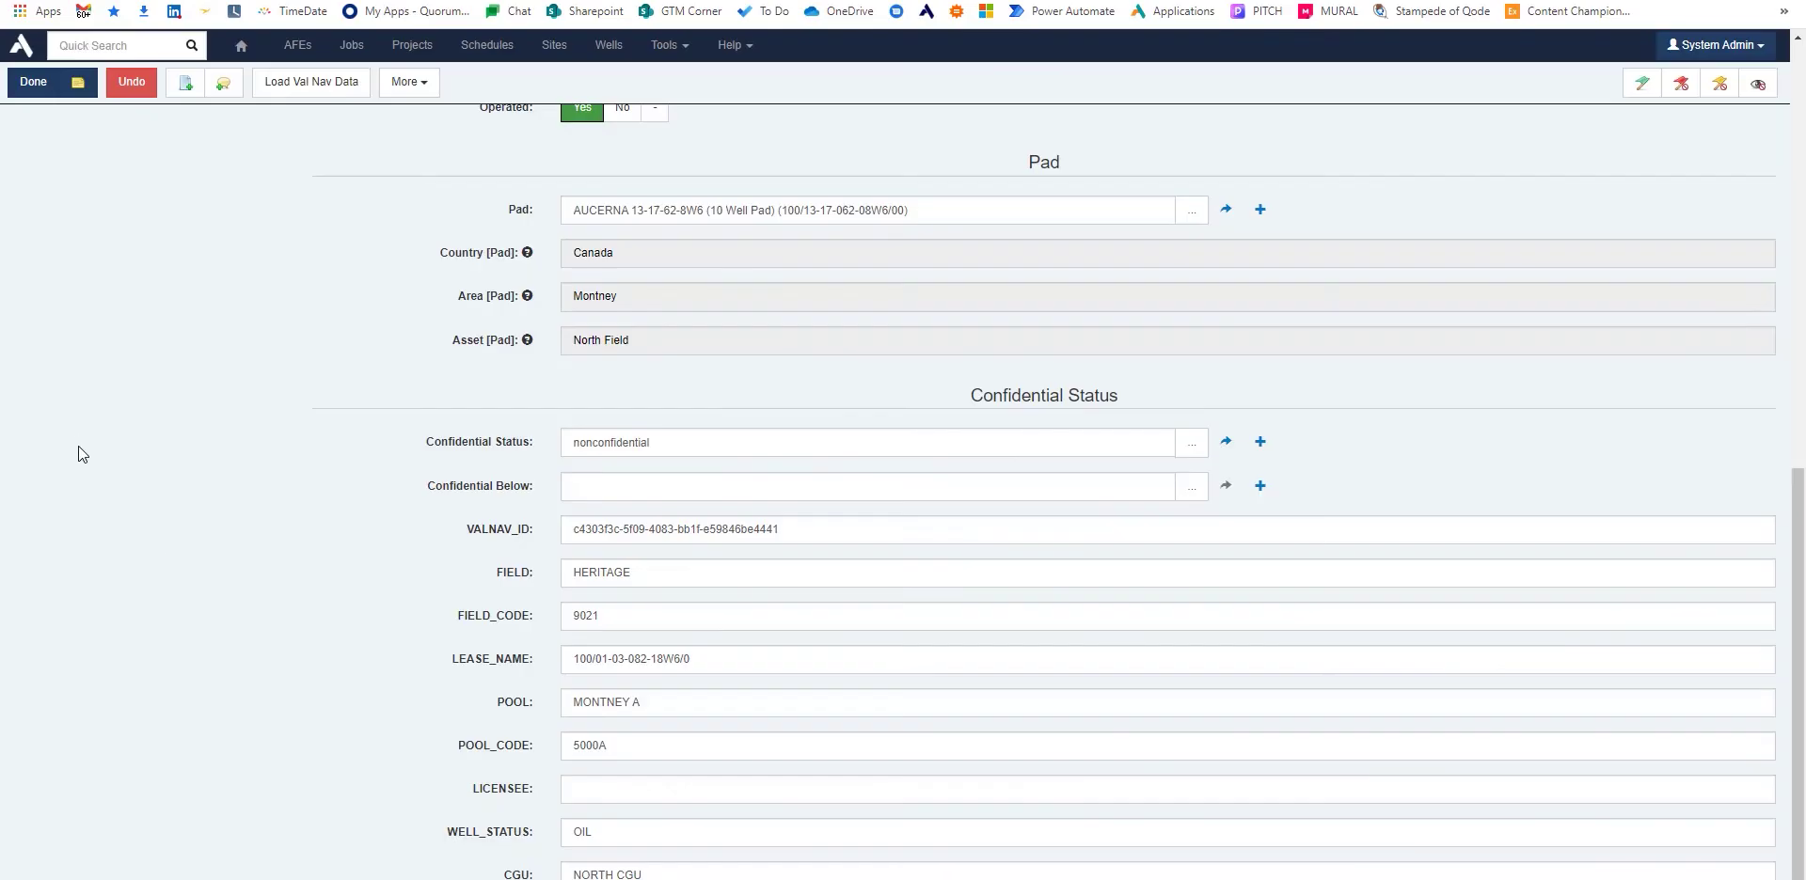
Step: Clear the well's VALNAV_ID and reopen the Val Nav record list, closing it without applying a record
{"action": "left_click_drag", "start_coordinate": [854, 534], "coordinate": [141, 513]}
{"action": "key", "text": "BackSpace"}
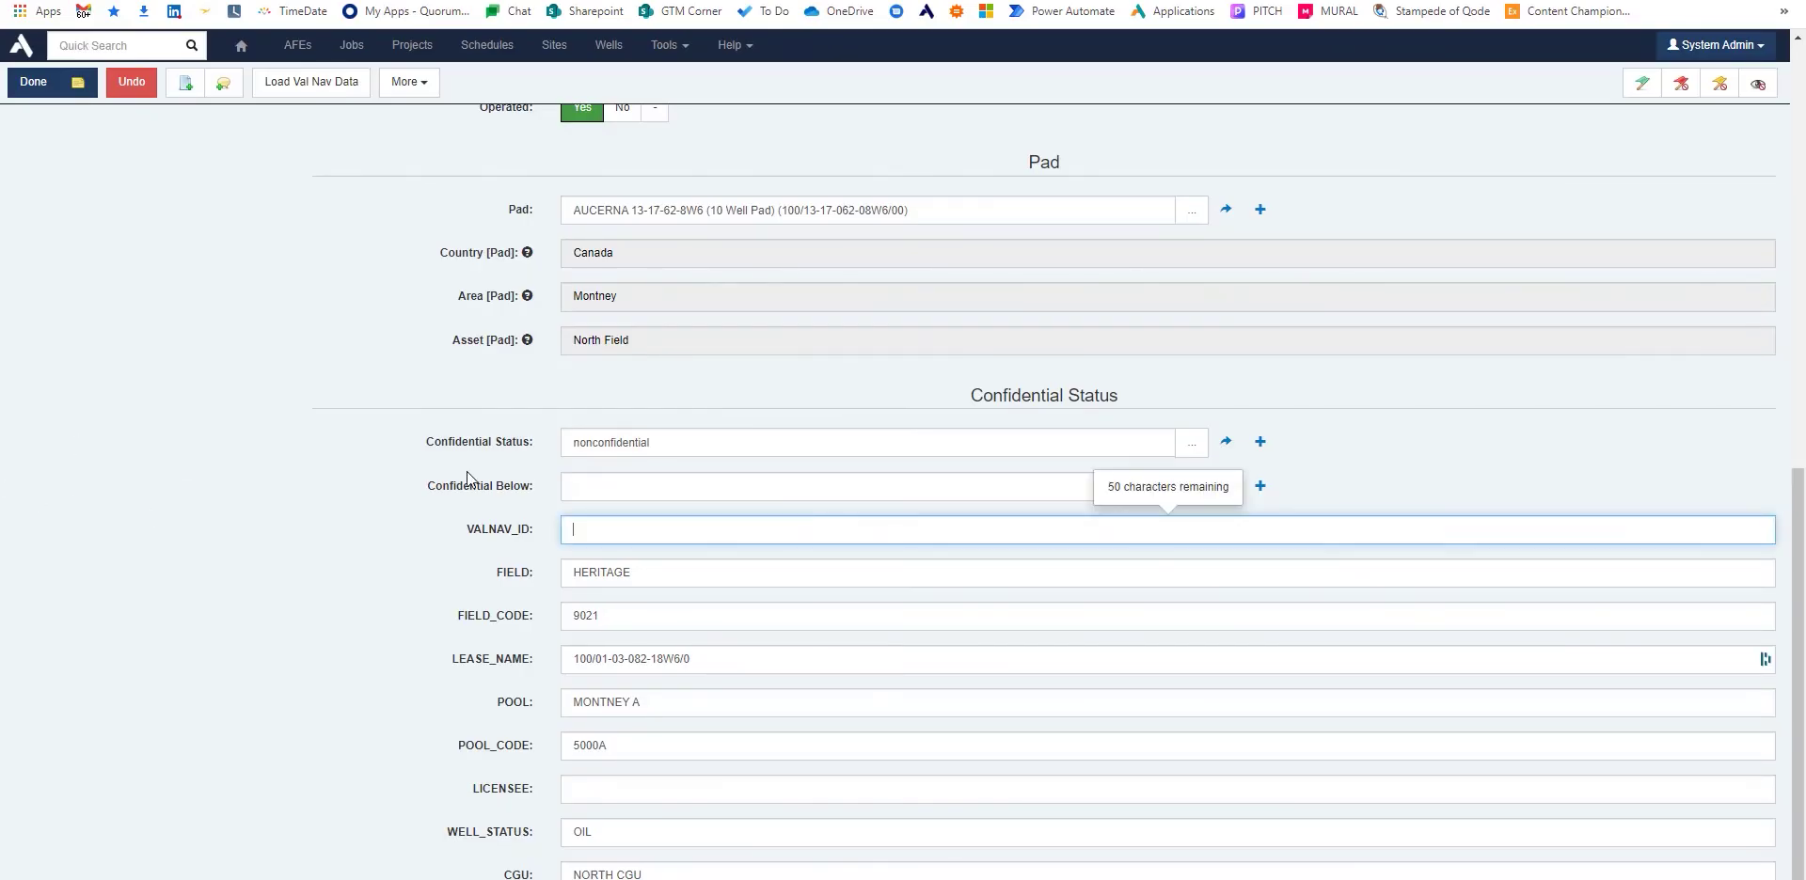
{"action": "left_click", "coordinate": [305, 83]}
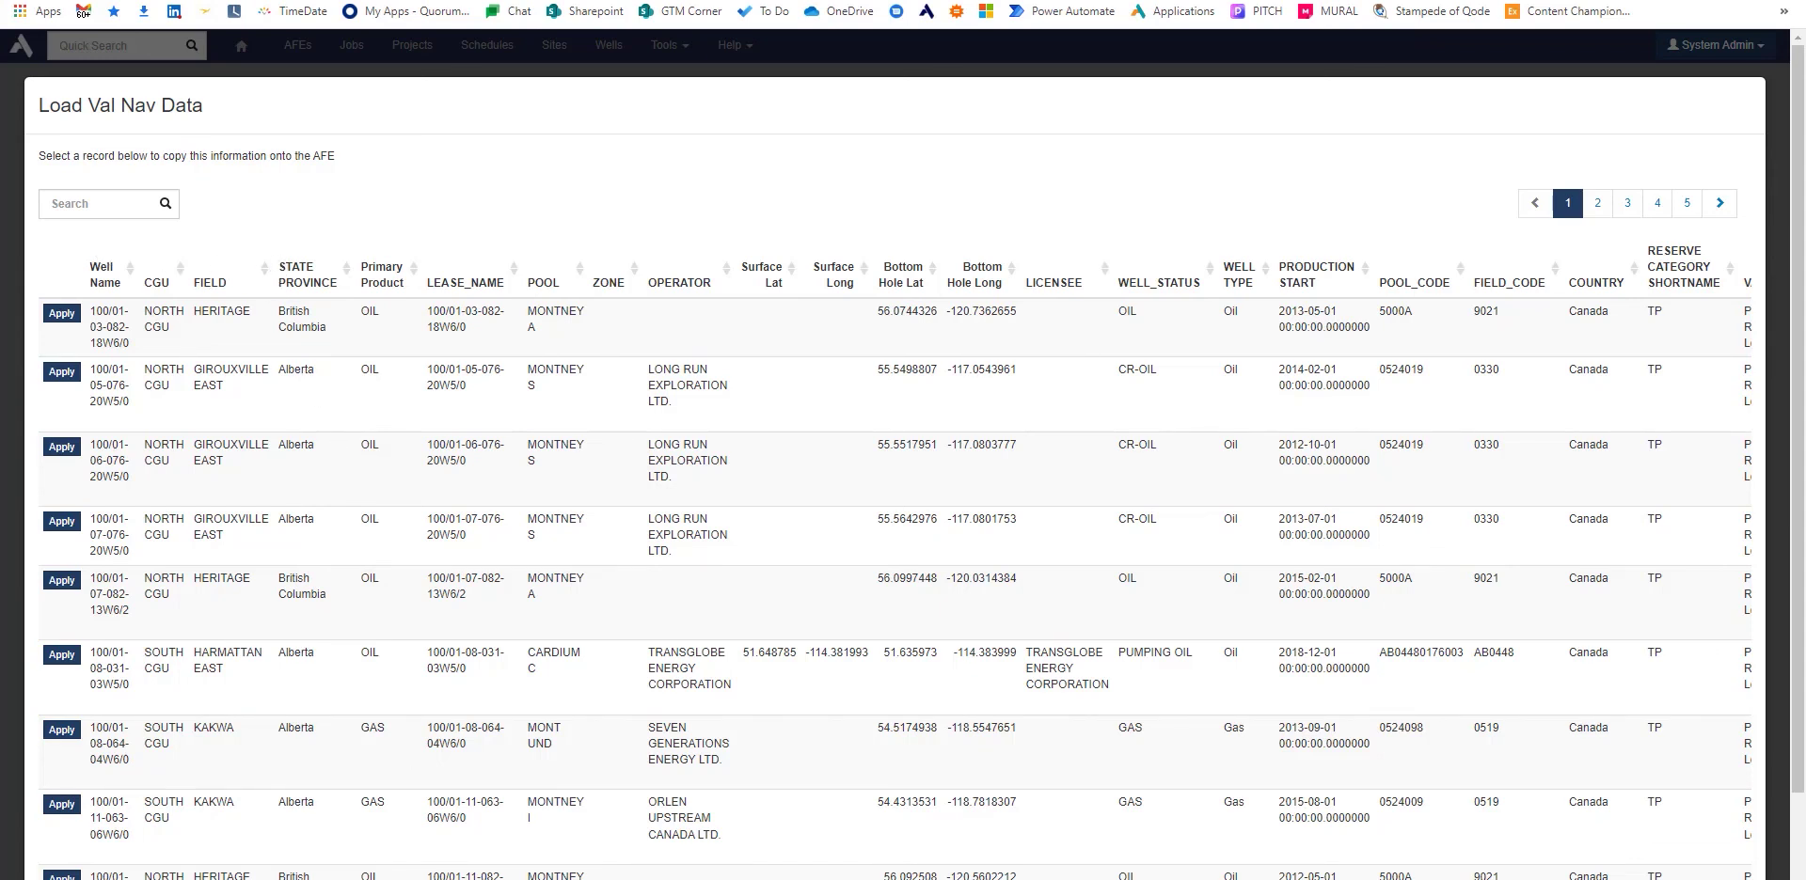
{"action": "scroll", "coordinate": [697, 741], "scroll_direction": "down", "scroll_amount": 2}
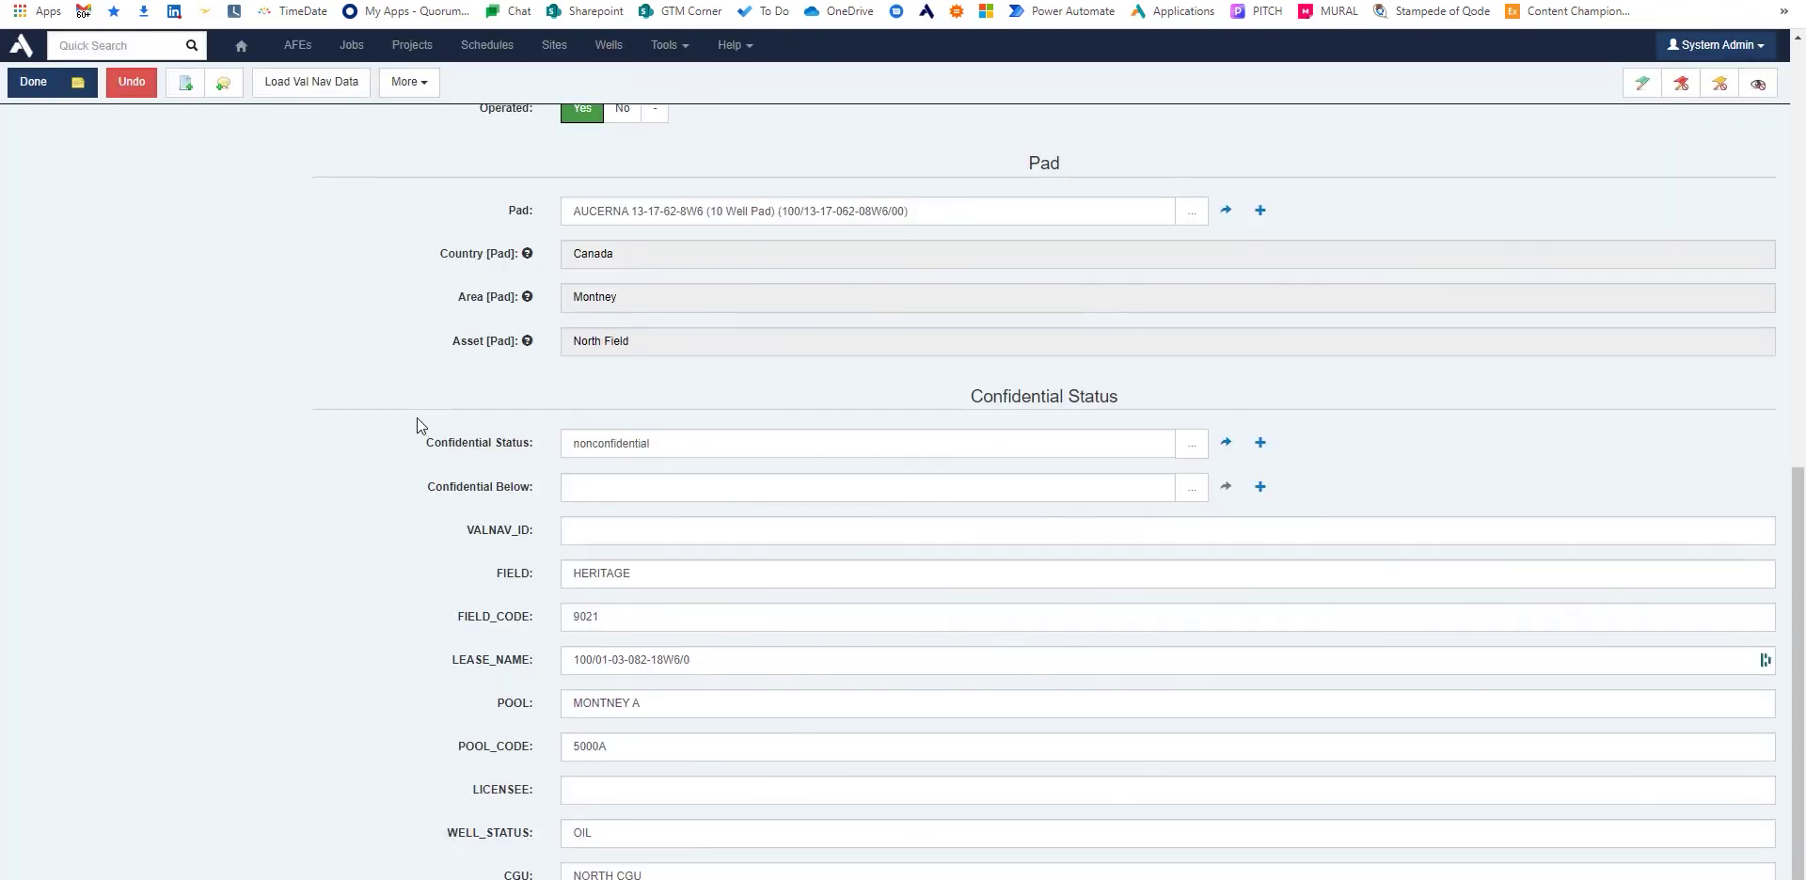
{"action": "scroll", "coordinate": [416, 425], "scroll_direction": "up", "scroll_amount": 10}
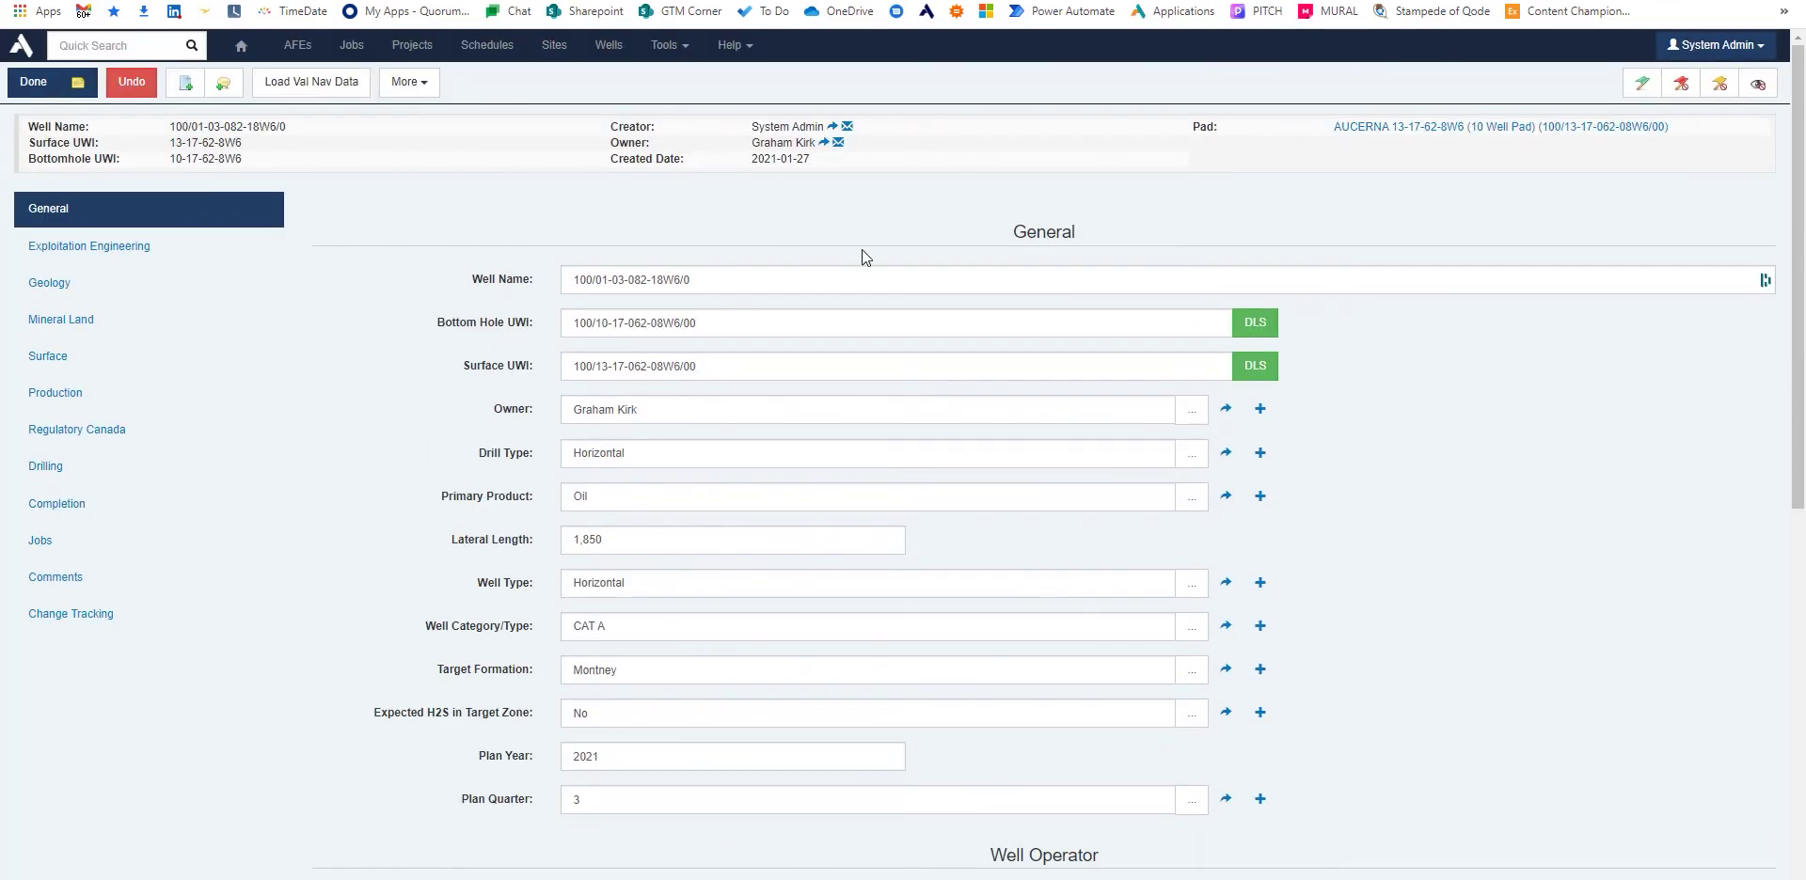